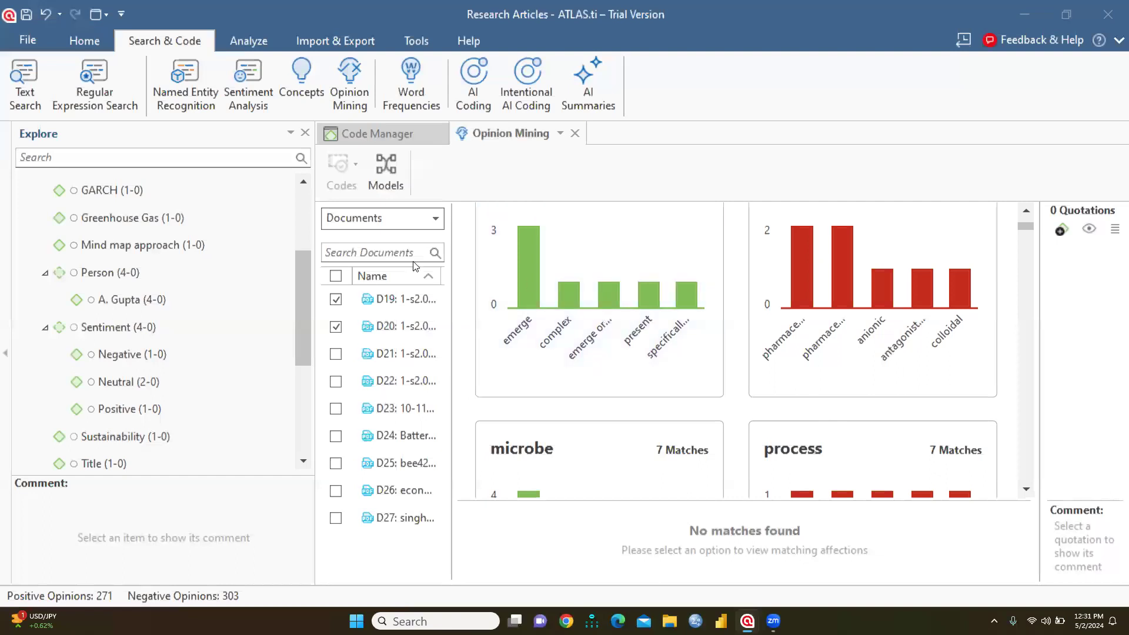
Step: Close the Opinion Mining results and the Code Manager to return to the project overview
click(303, 182)
click(303, 182)
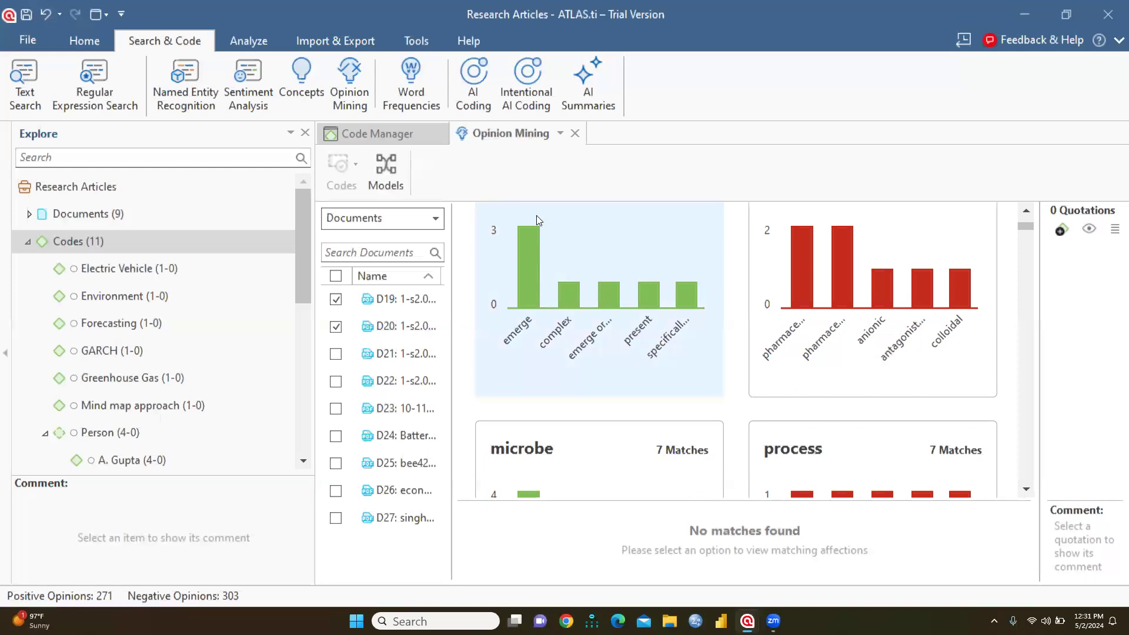
click(575, 136)
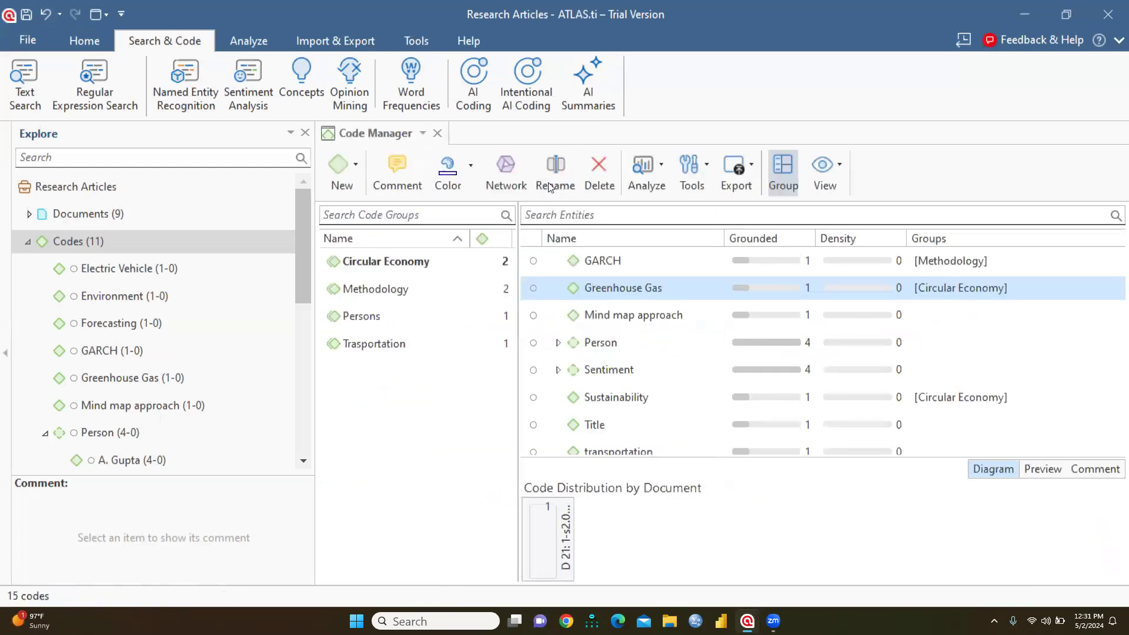
click(438, 134)
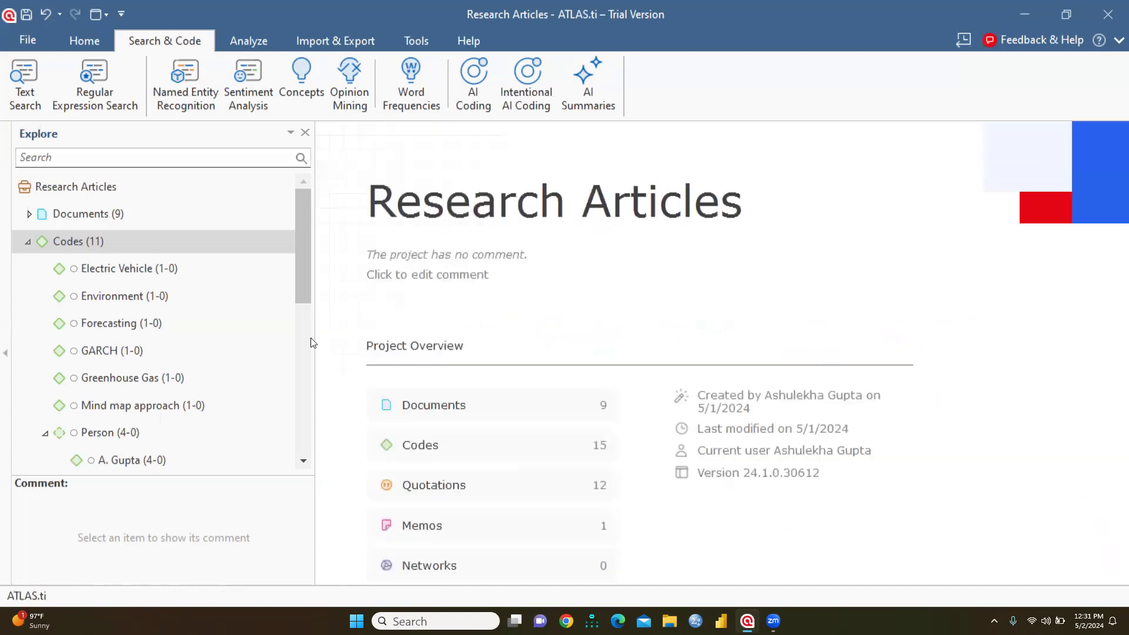
Step: Narrow the project explorer and open the Document Manager
drag(313, 358, 200, 359)
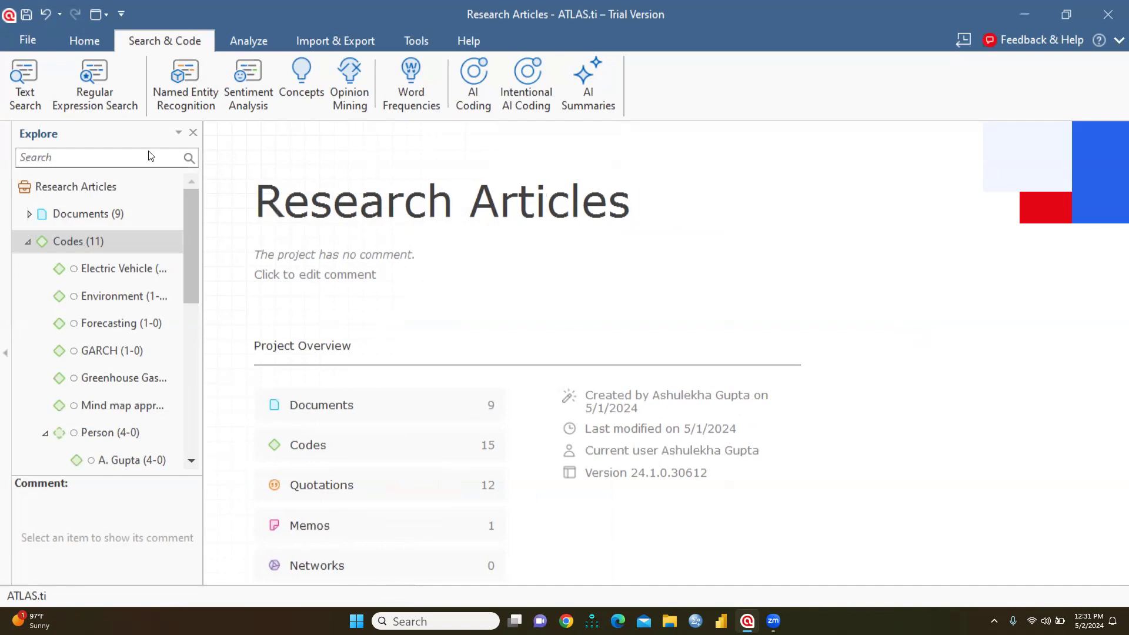
double_click(96, 215)
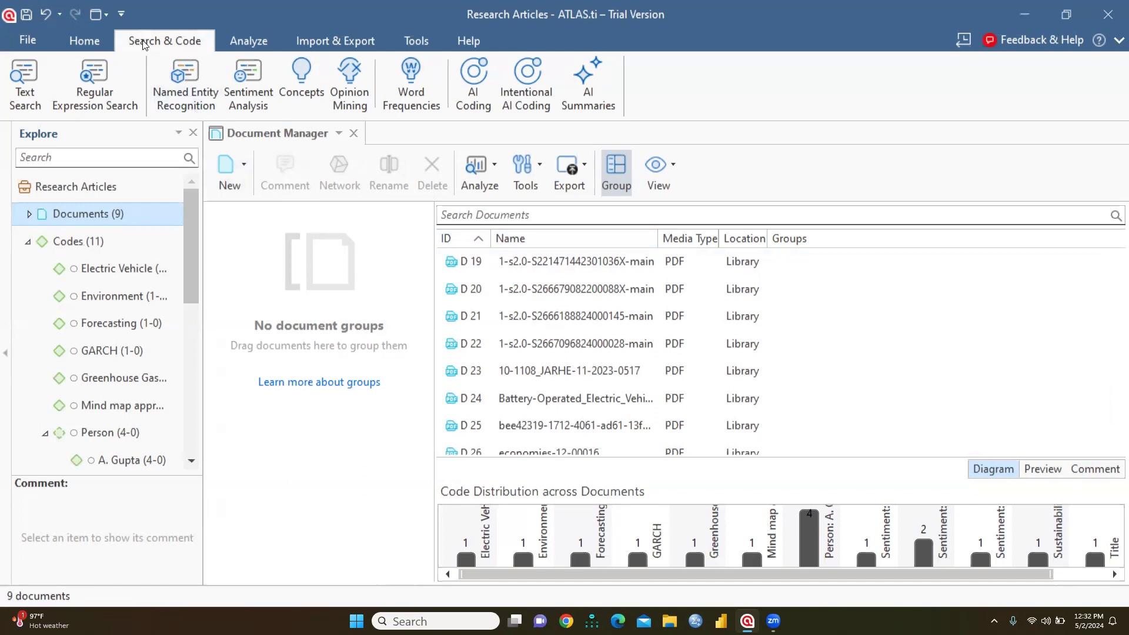
Step: Run Named Entity Recognition on documents D 19 and D 20, searching paragraphs for persons, locations, organizations and miscellaneous entities
click(182, 100)
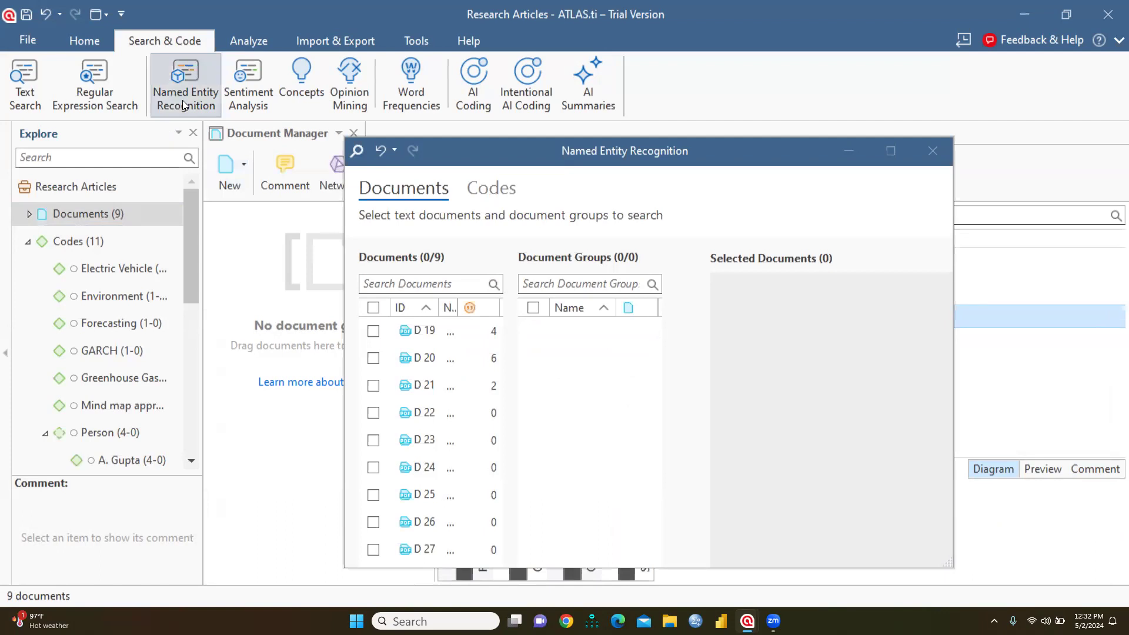
click(333, 218)
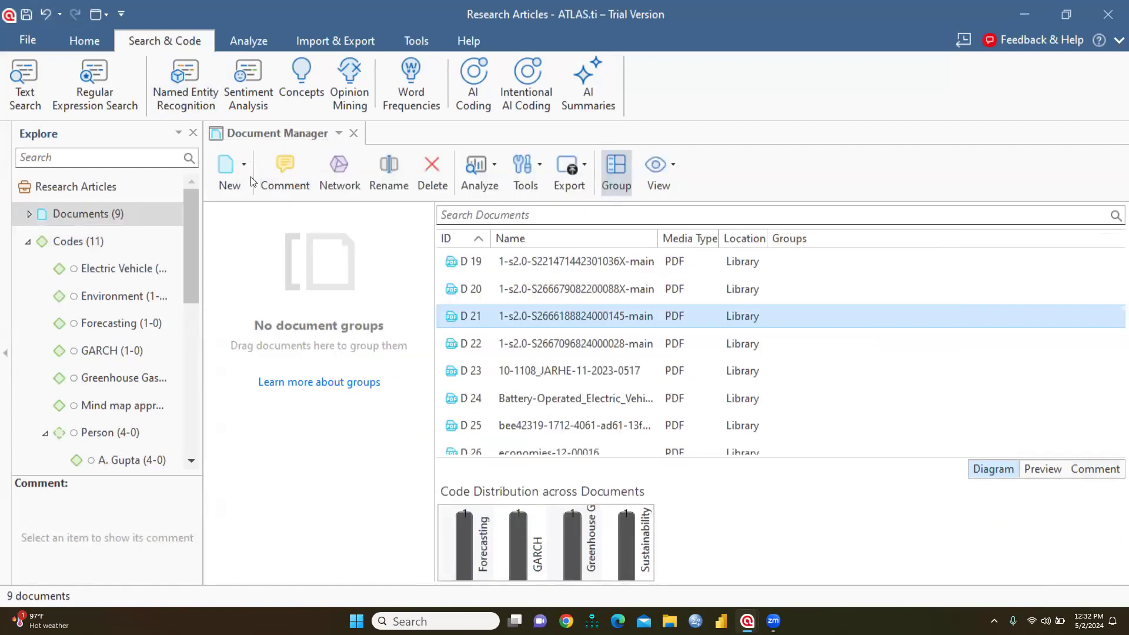
click(196, 104)
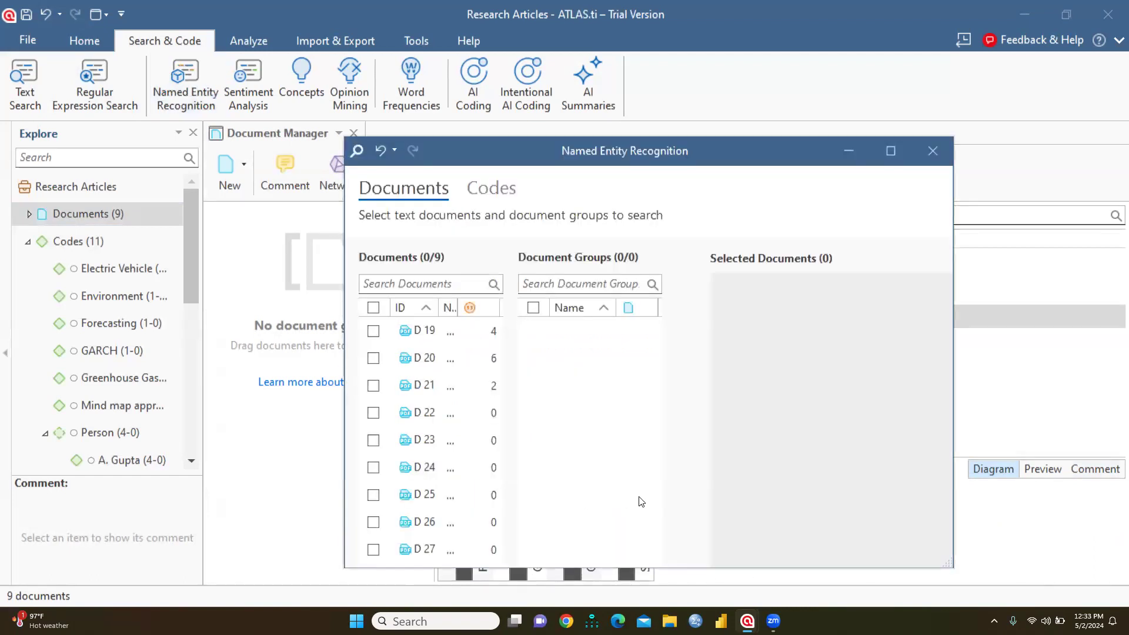
click(374, 331)
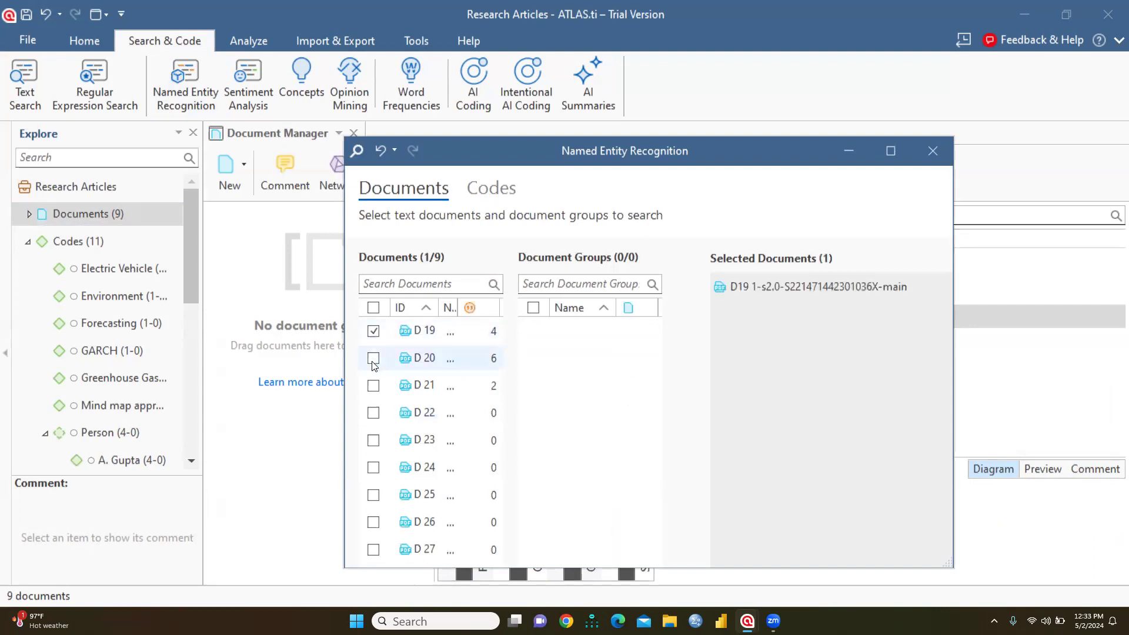
click(373, 359)
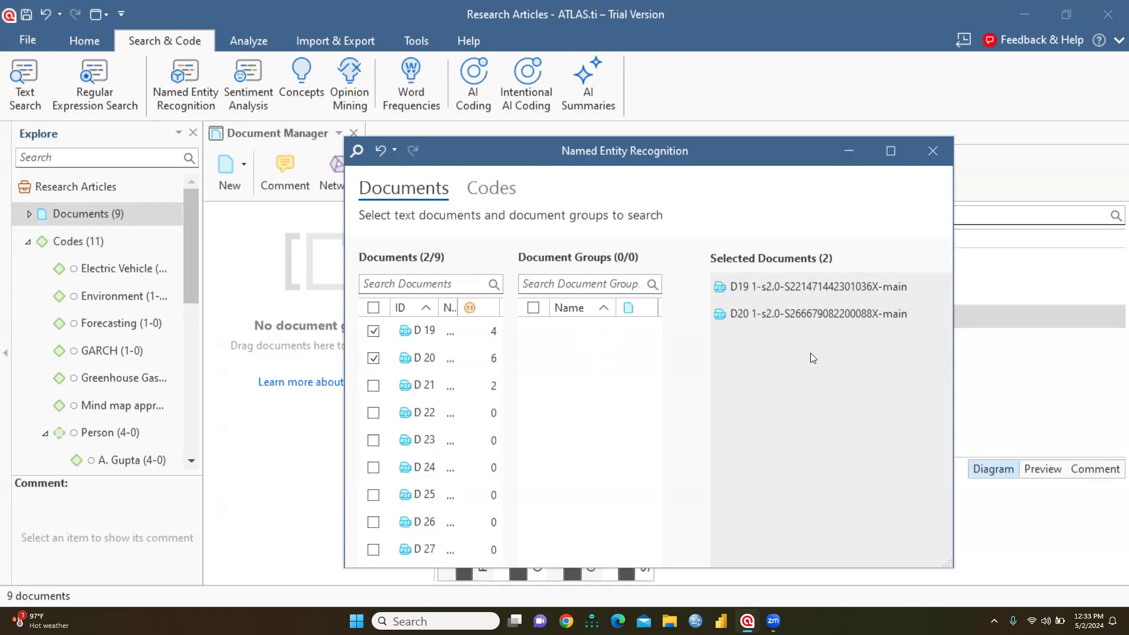
click(885, 152)
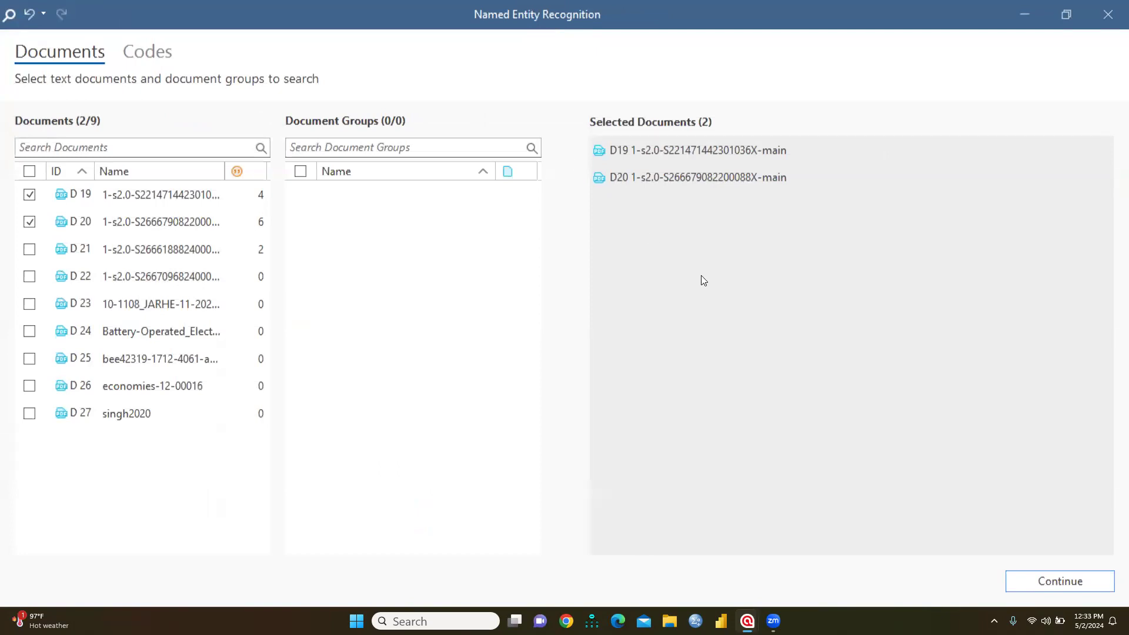
click(1057, 580)
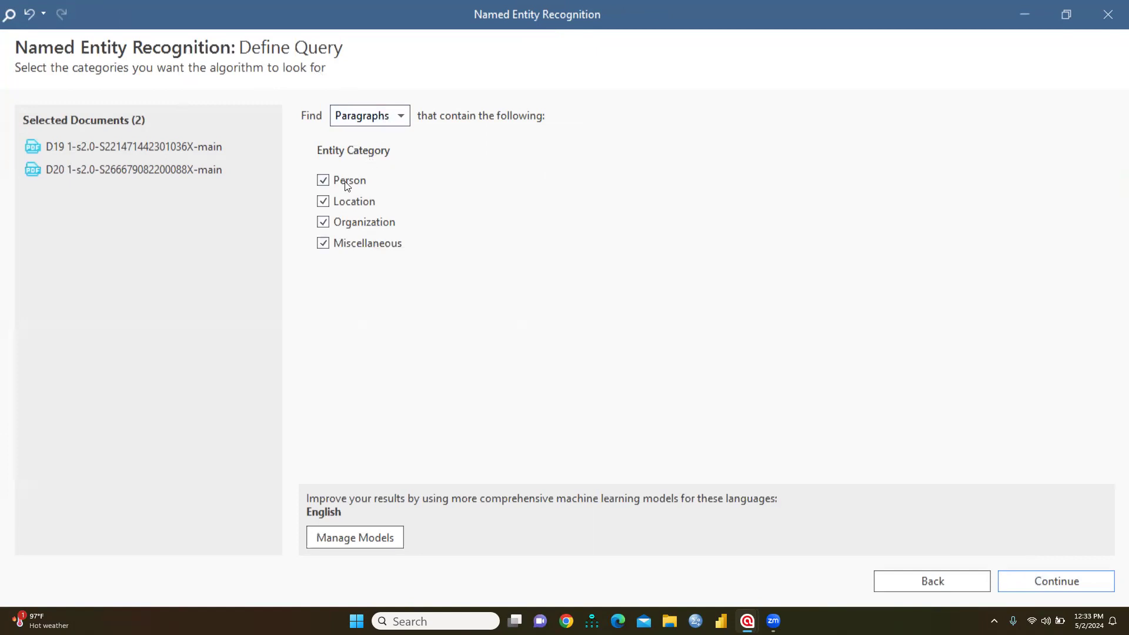
mouse_move(346, 186)
click(1075, 583)
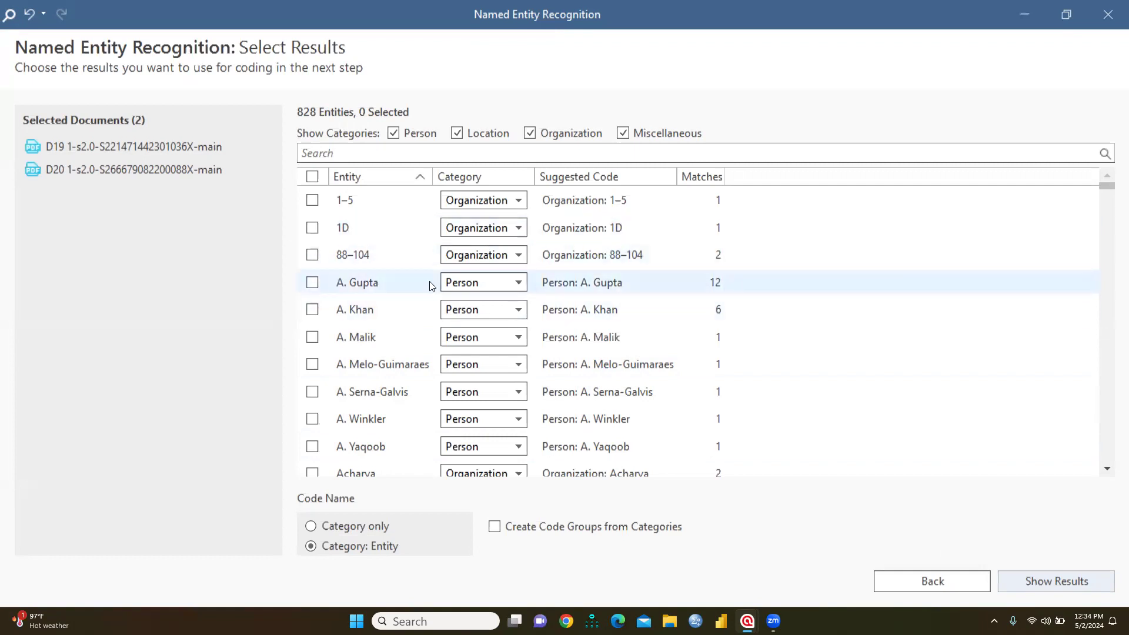
Step: Select the Person entity with 12 matches, keep the Category: Entity code naming, and show its results
click(311, 283)
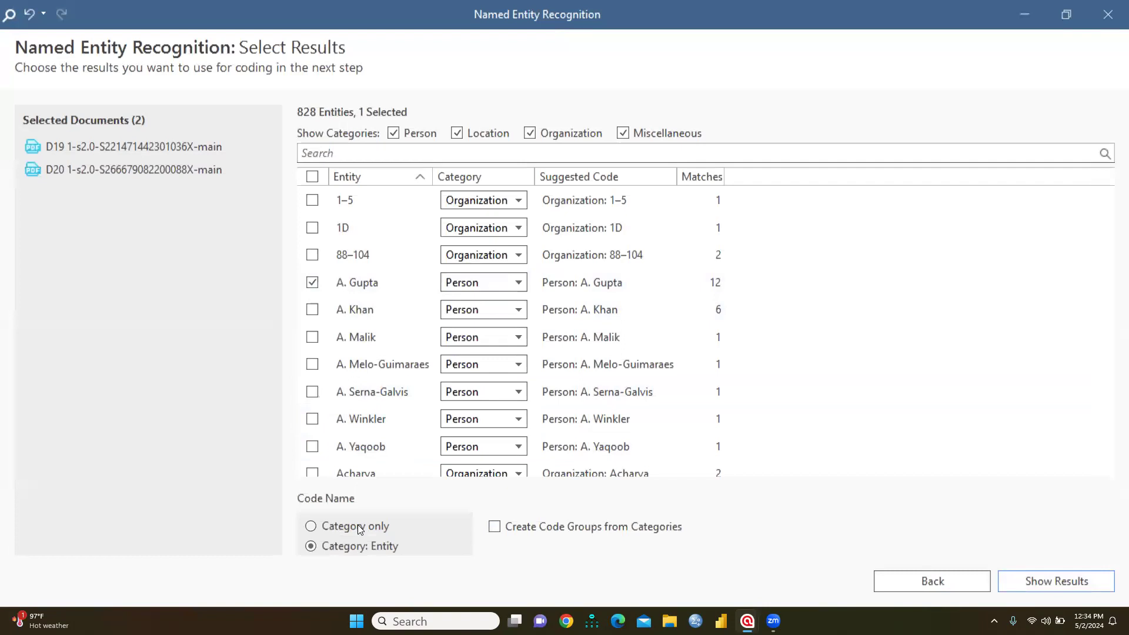
click(312, 526)
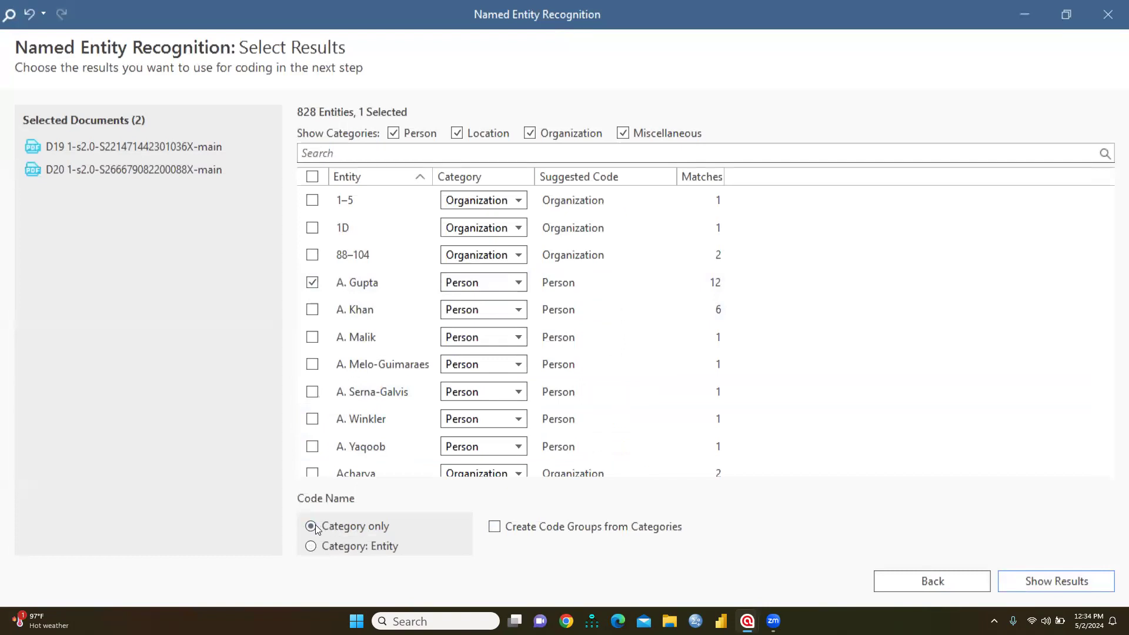
click(311, 547)
click(1053, 590)
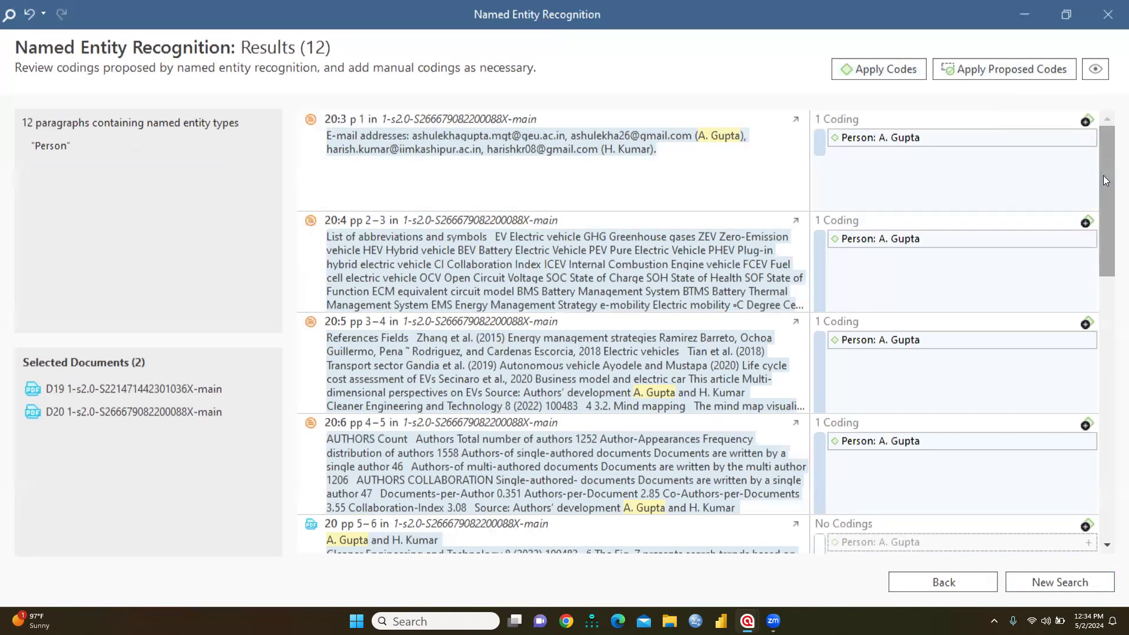
Step: Apply the proposed Person code to the D 20 paragraphs on pages 11–12, 5–6 and 7–8
drag(1103, 175, 1111, 250)
drag(1110, 309, 1110, 434)
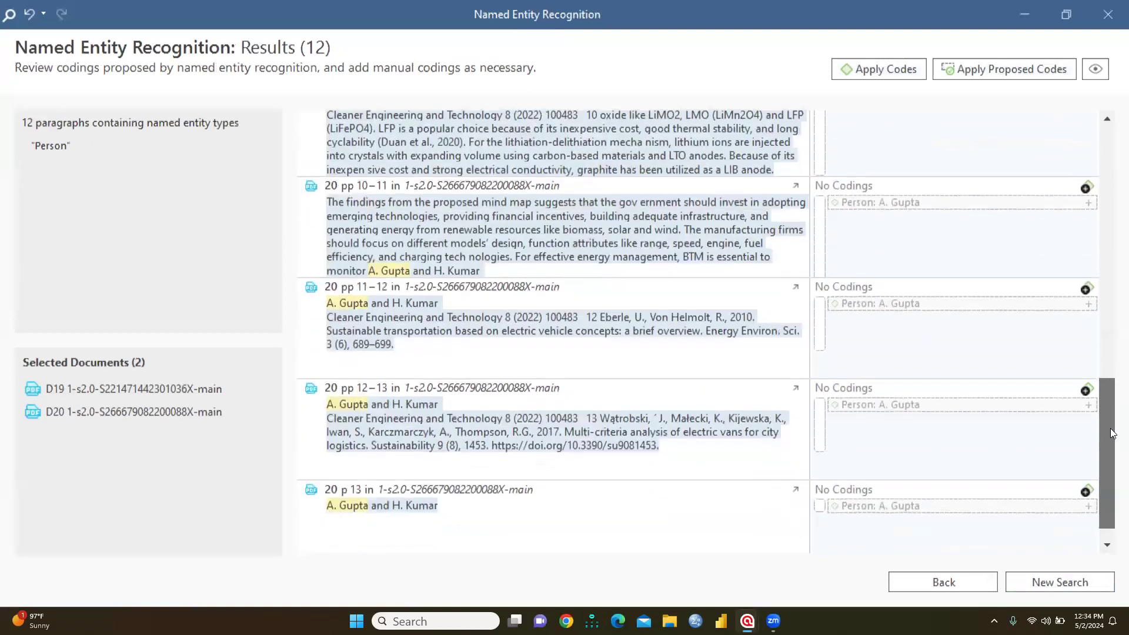
click(1088, 305)
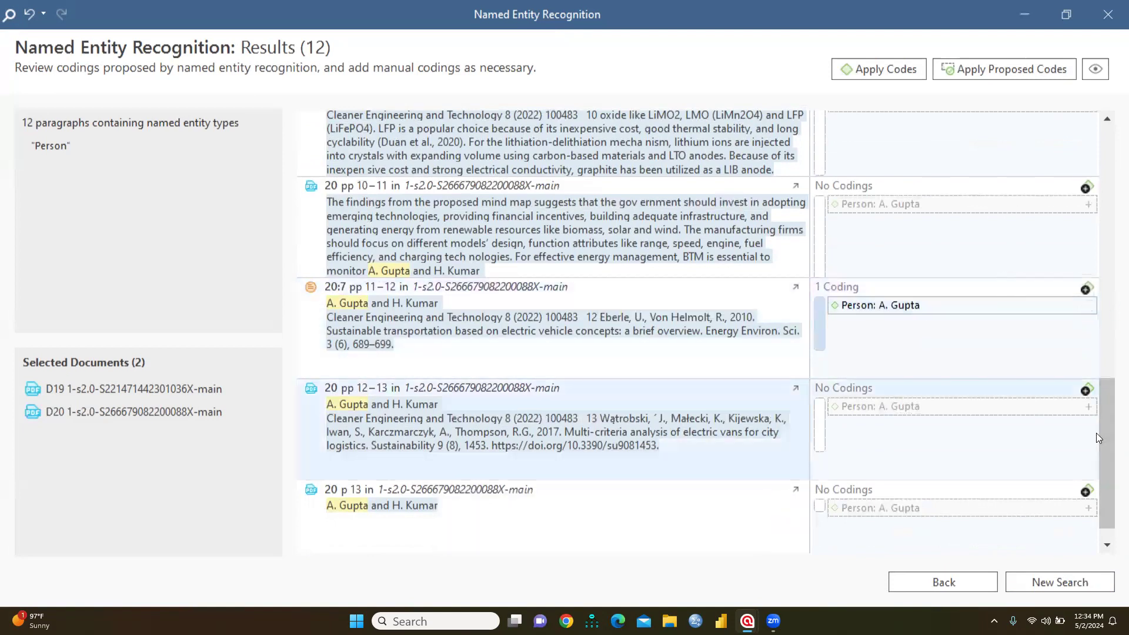
click(1113, 227)
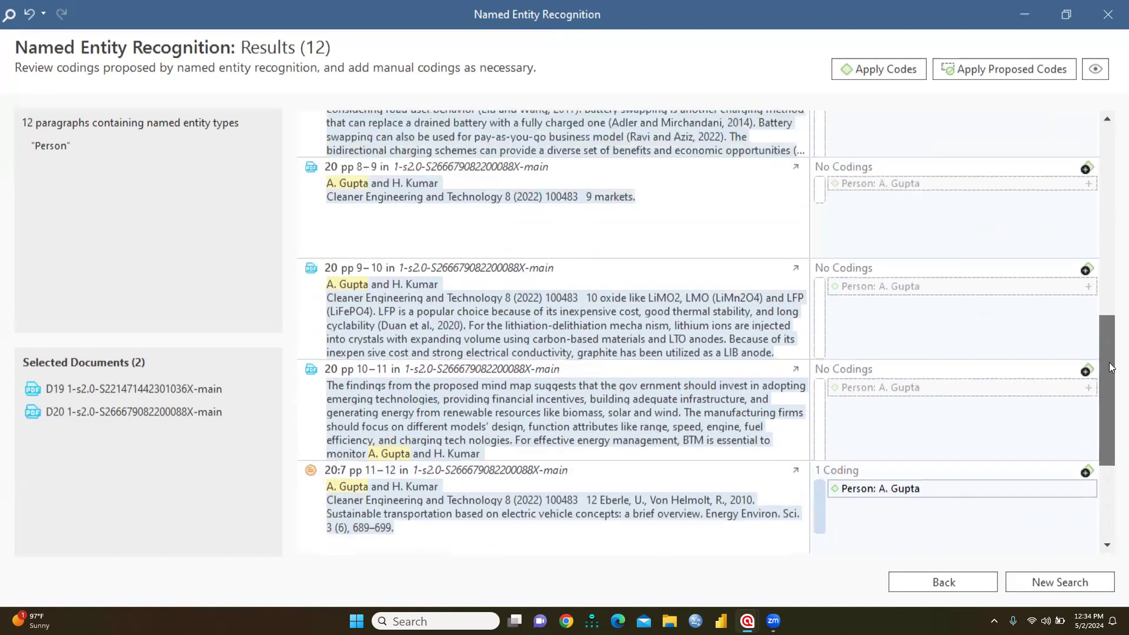
click(1113, 228)
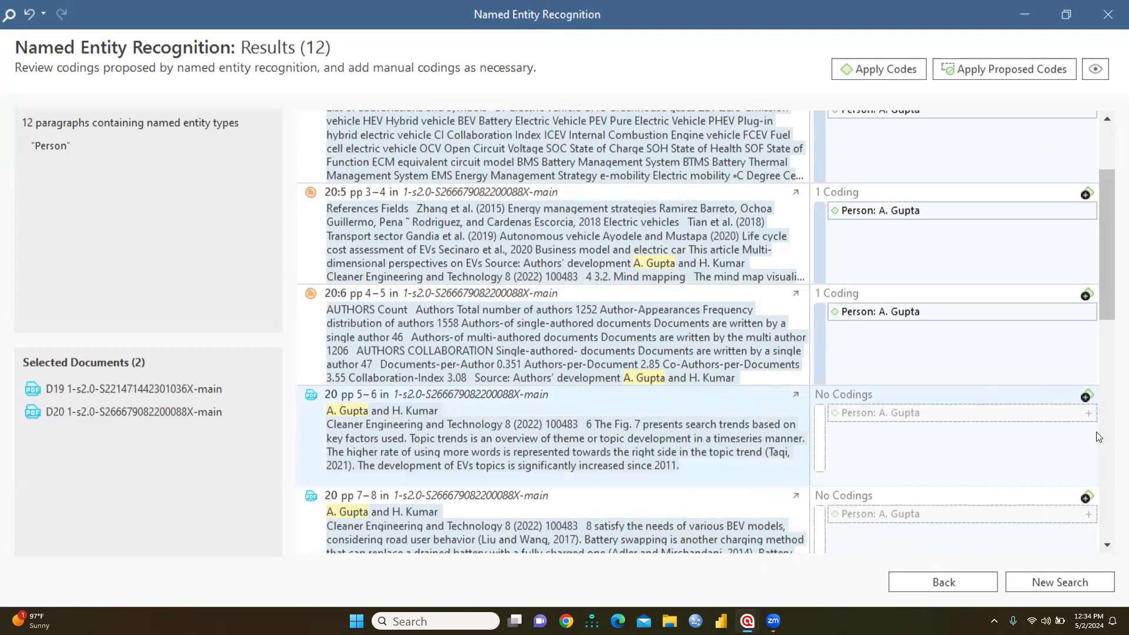
click(1088, 413)
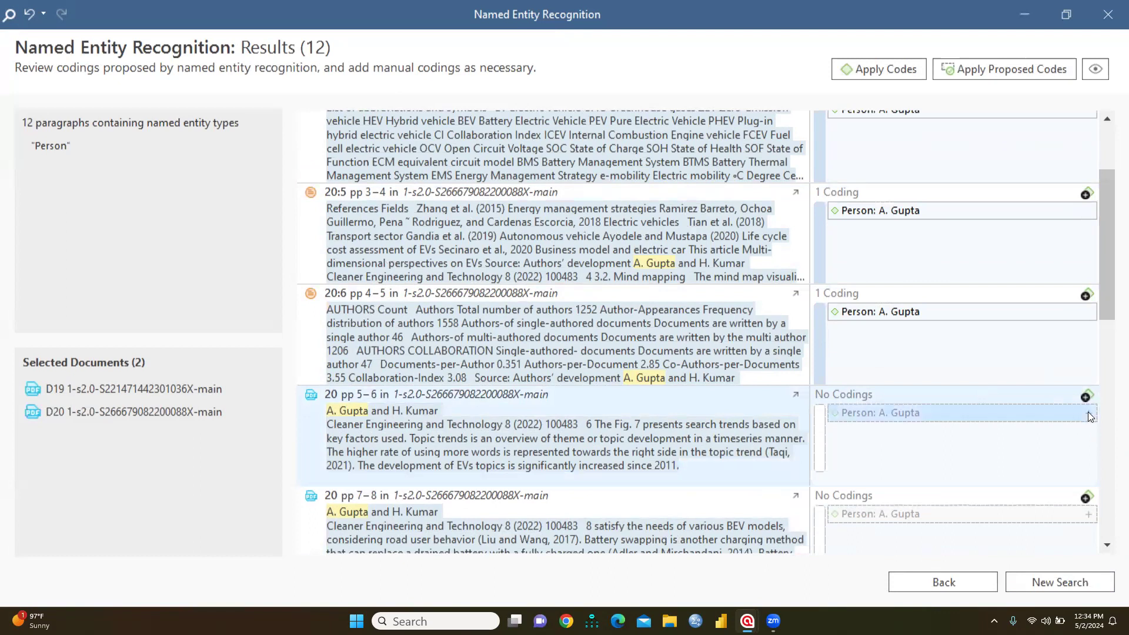
click(1084, 514)
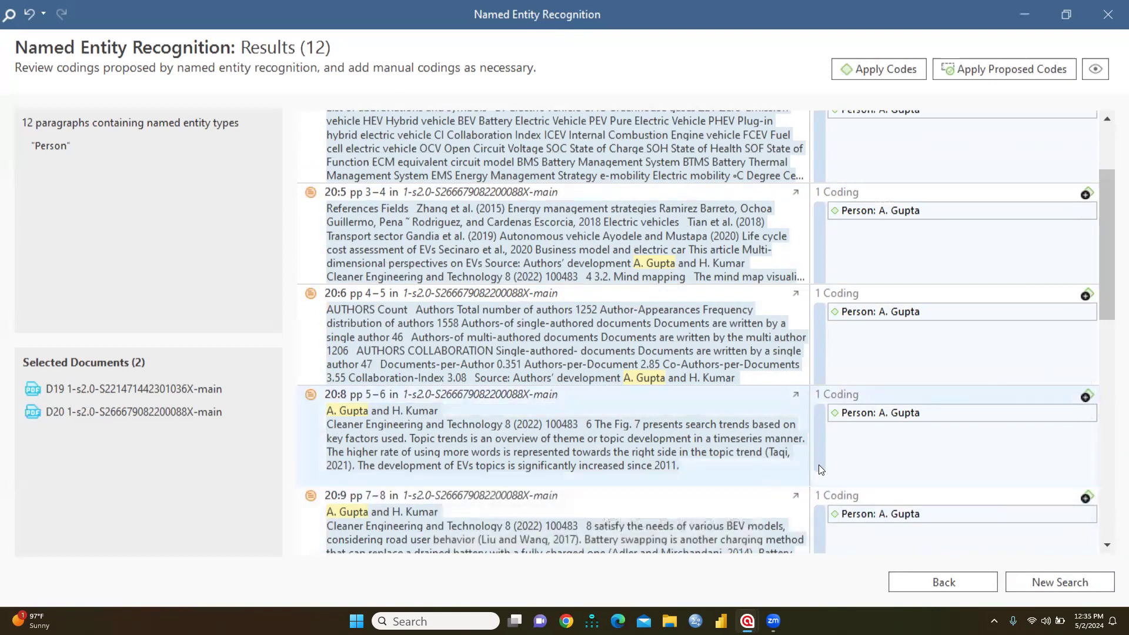
Step: Exit Named Entity Recognition and close the Document Manager
click(933, 583)
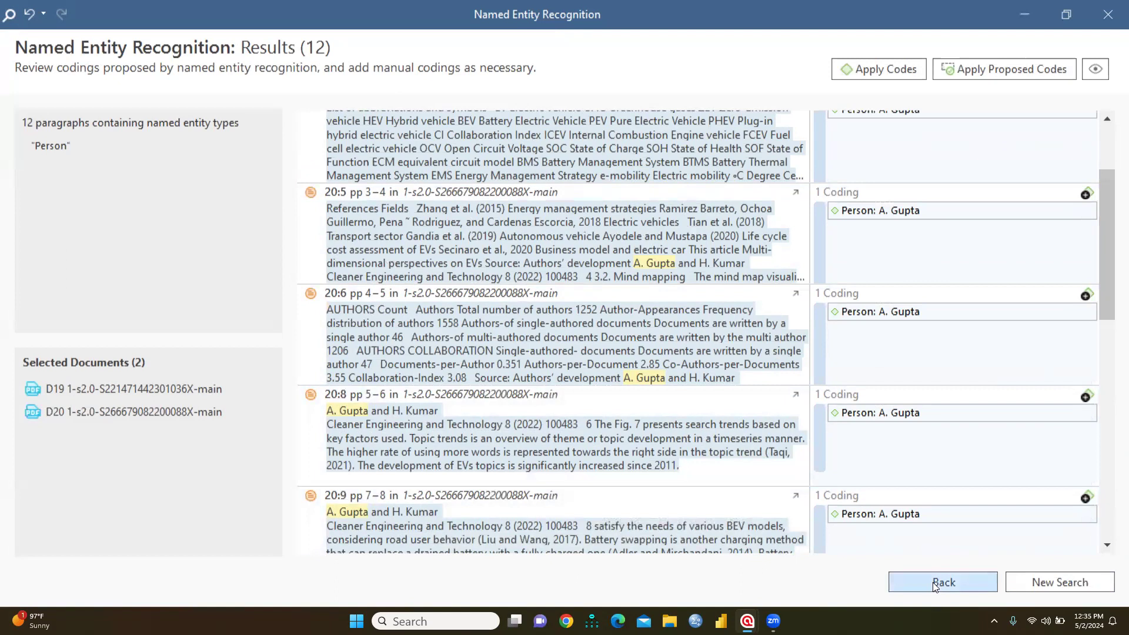
click(934, 583)
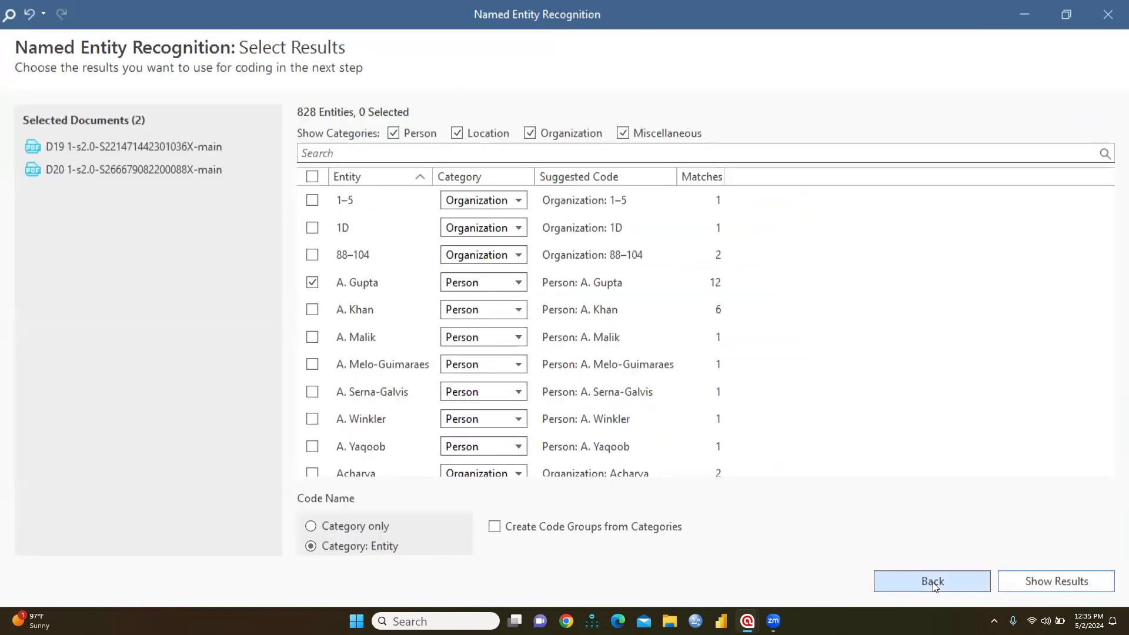
click(934, 583)
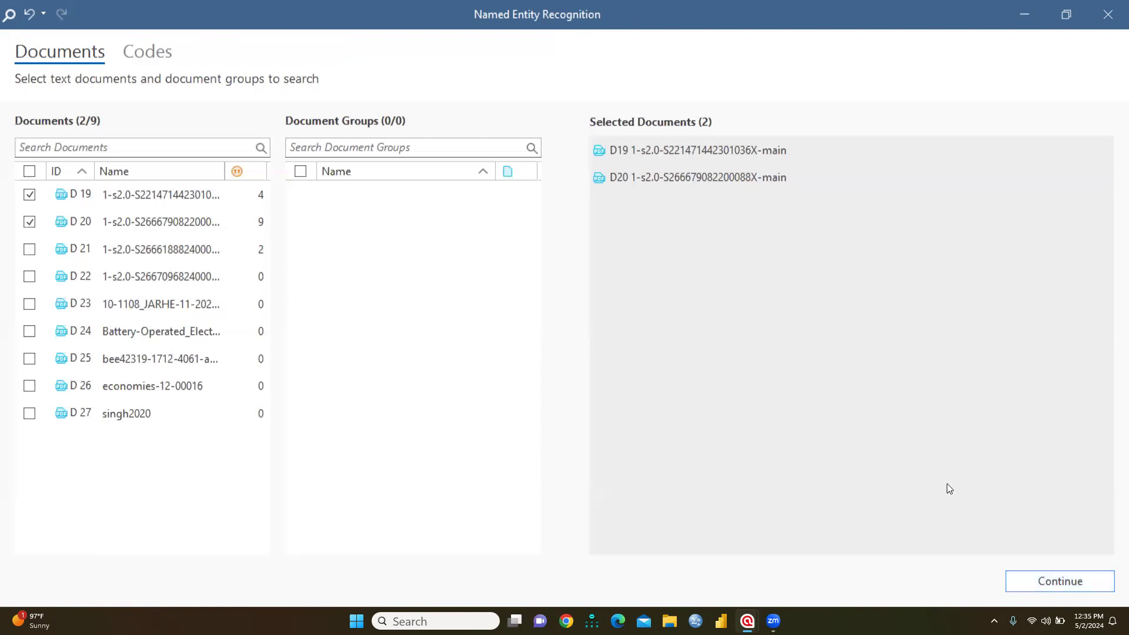
click(1109, 15)
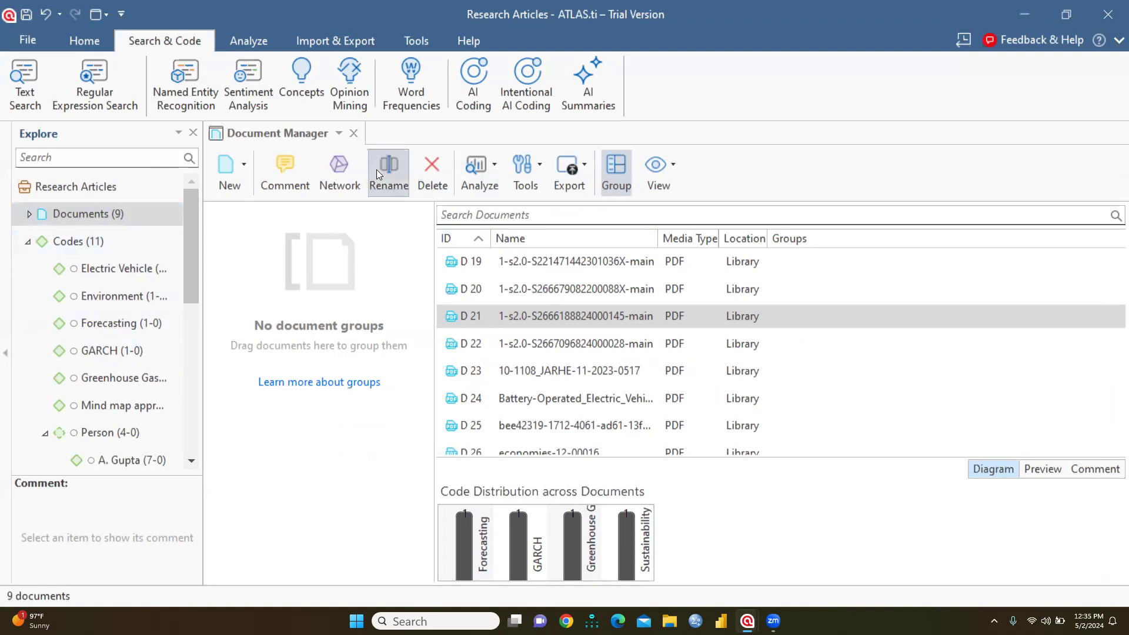
click(354, 134)
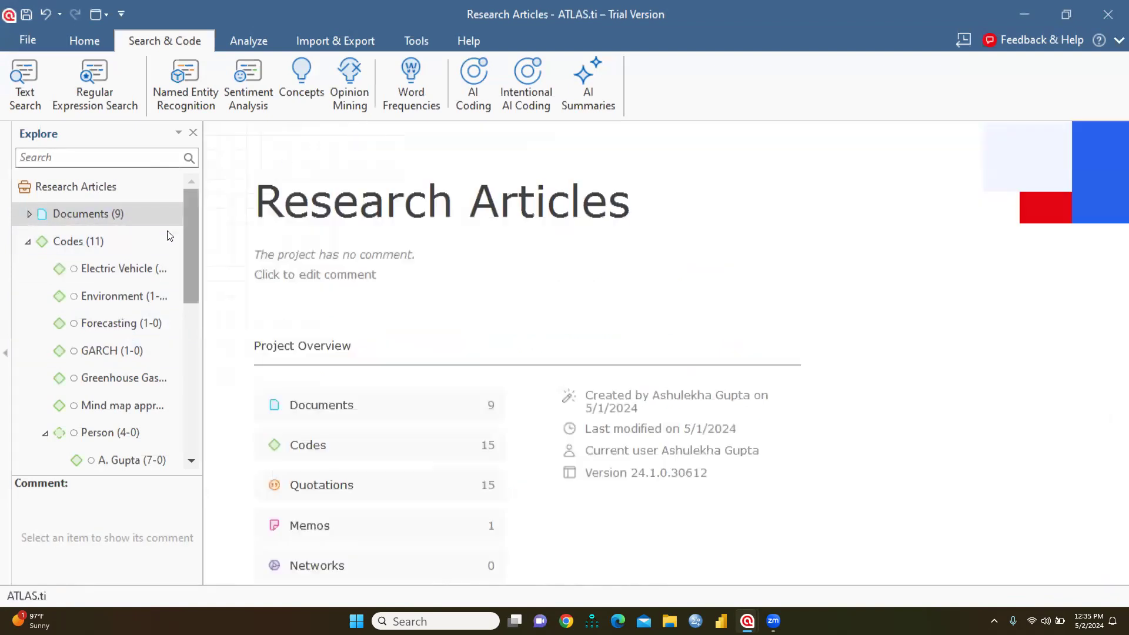
Step: Open the Code Manager and widen the project explorer to review the list of codes
click(78, 240)
double_click(77, 240)
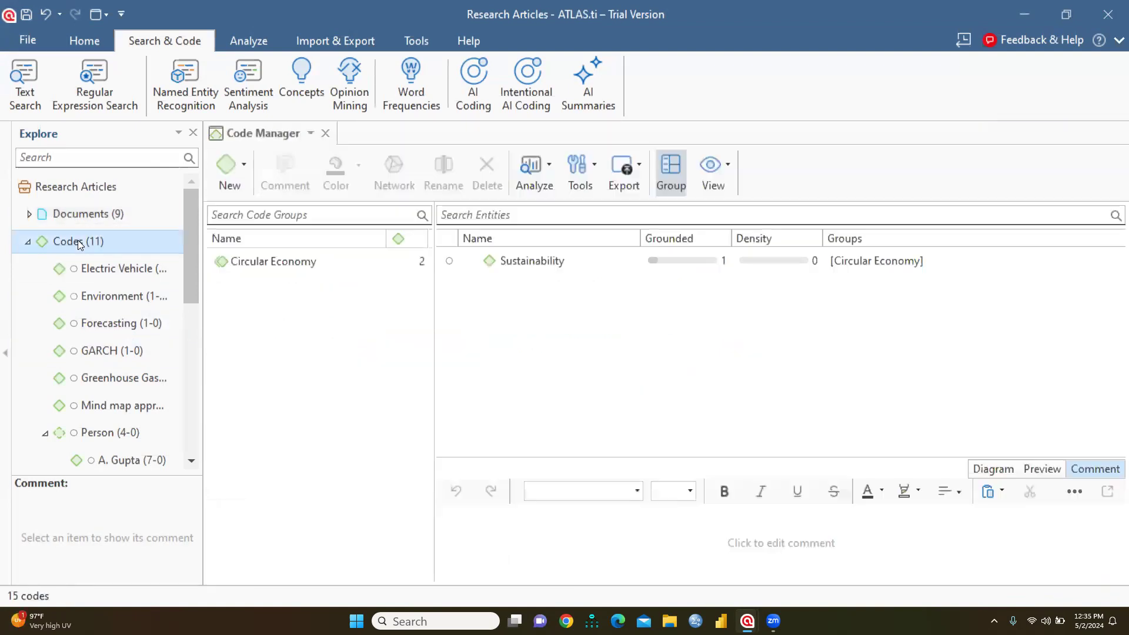
drag(203, 336, 286, 370)
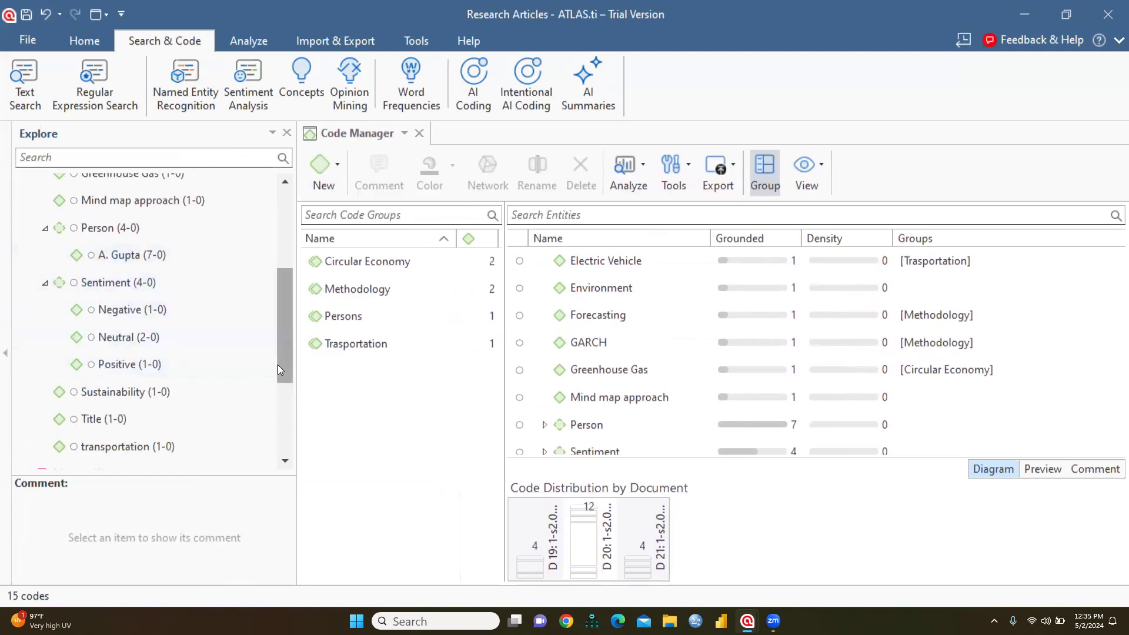
drag(290, 369, 285, 271)
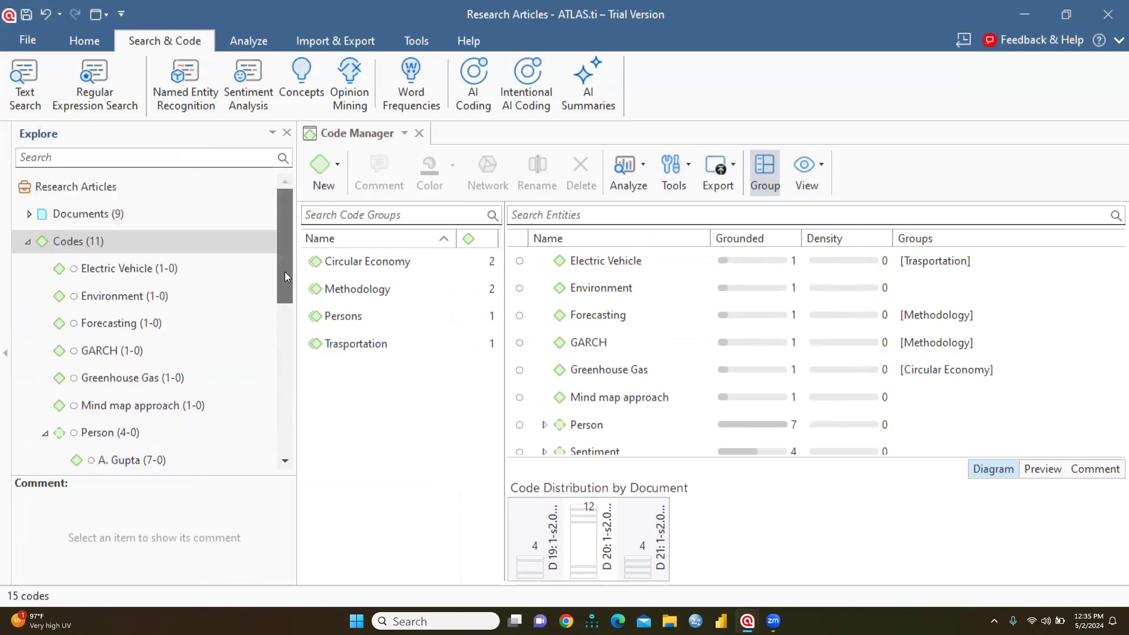
Step: Run Sentiment Analysis on documents D 20 and D 23, finding paragraphs with Positive, Neutral and Negative sentiment
click(243, 98)
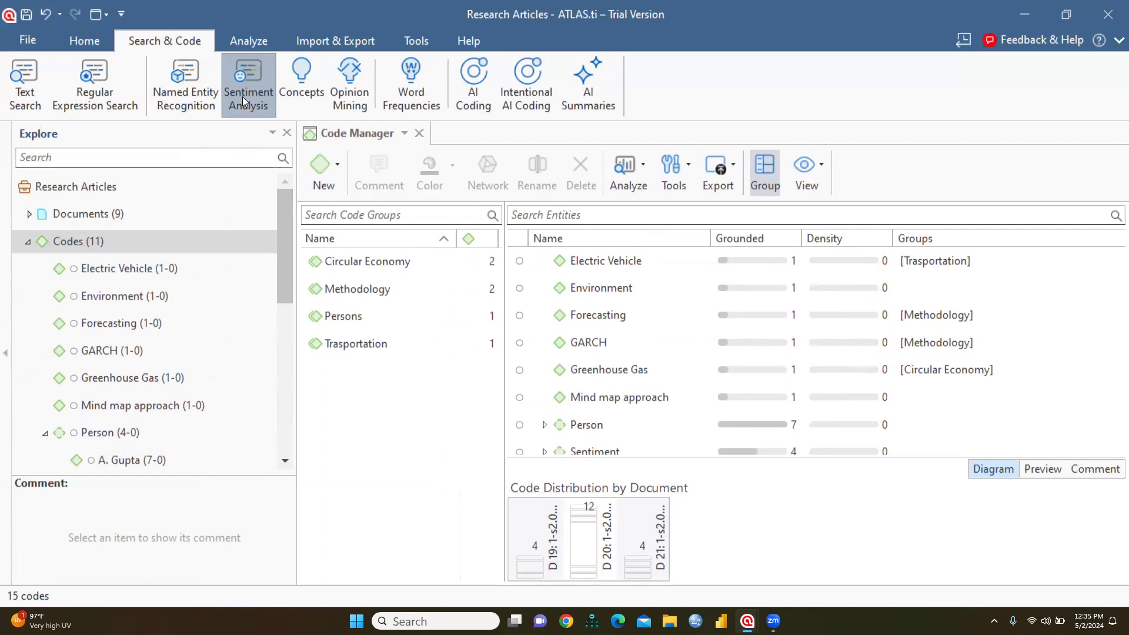
click(242, 96)
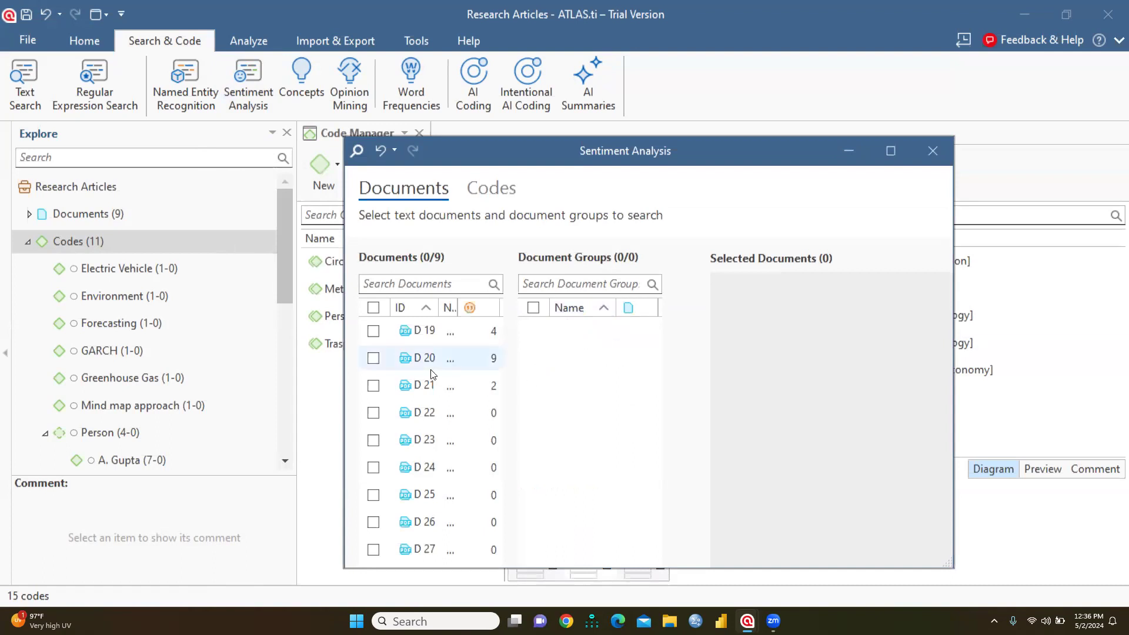
click(373, 360)
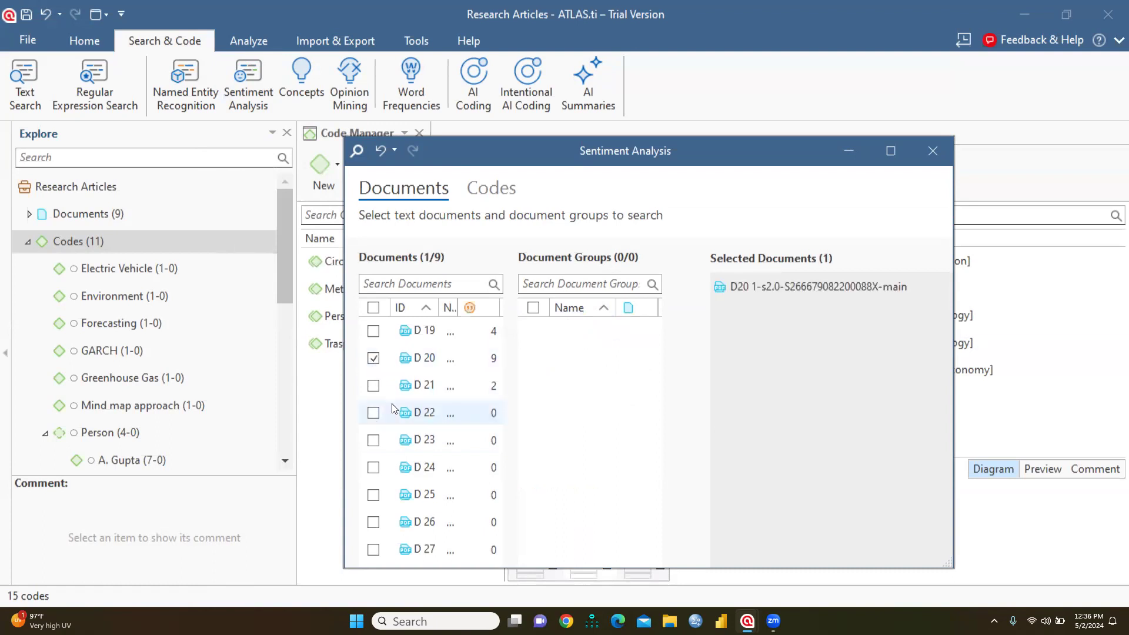
click(373, 441)
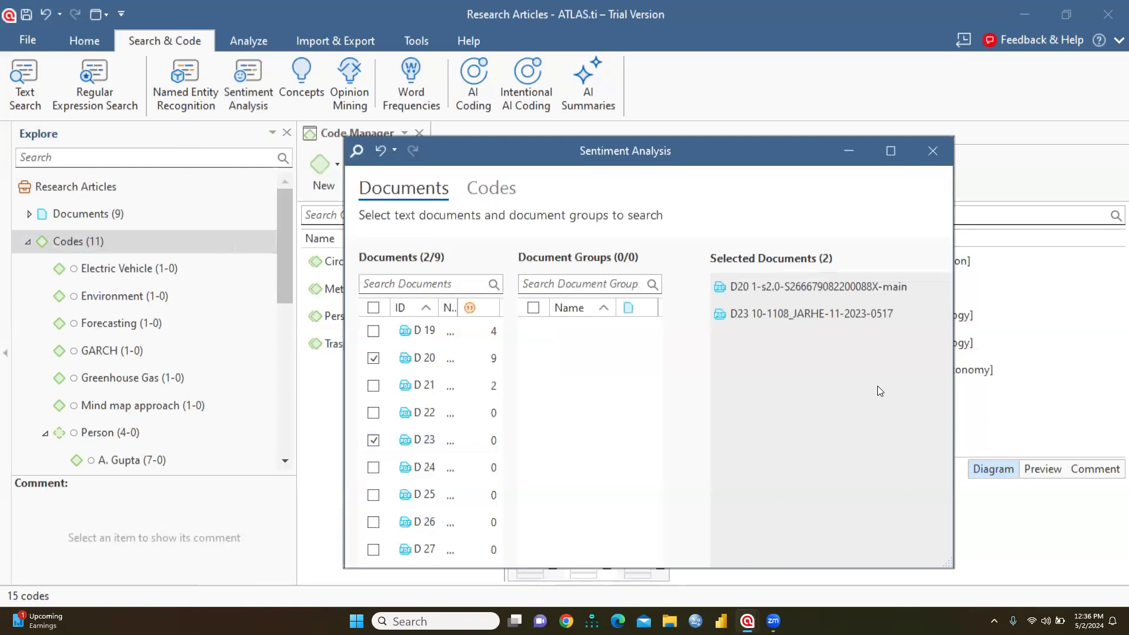
click(891, 156)
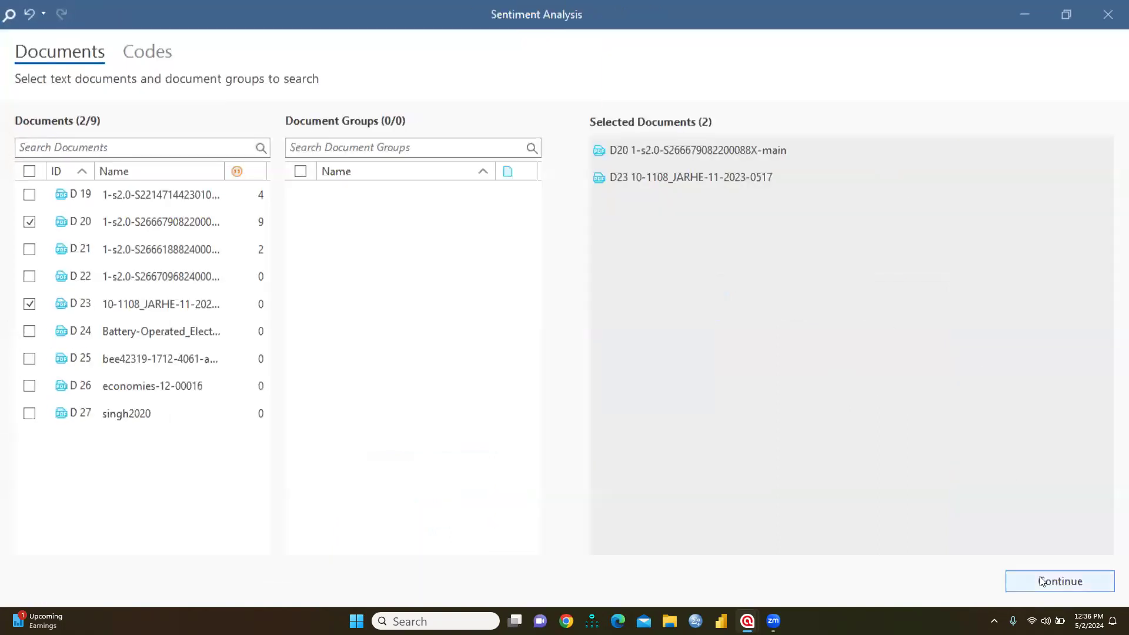
click(1041, 579)
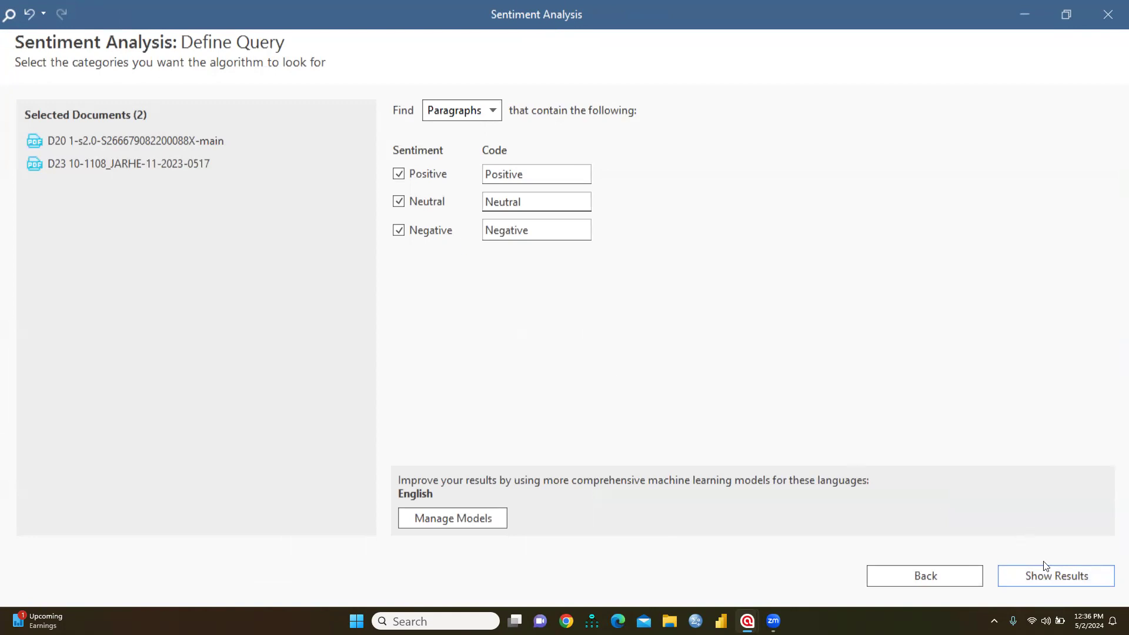
click(1052, 582)
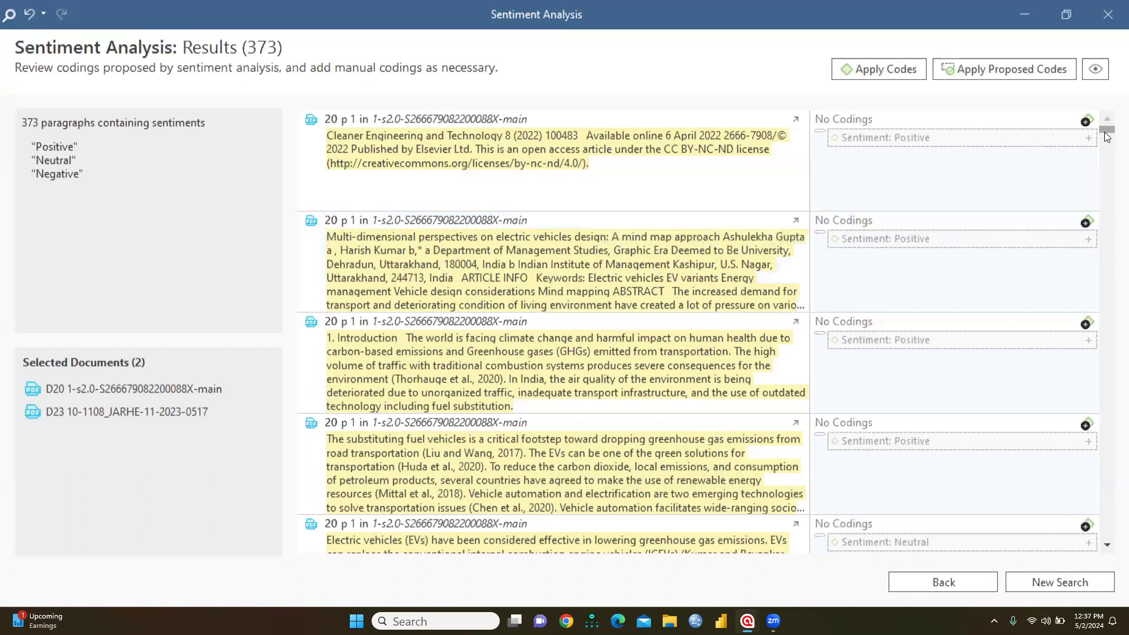
Step: Apply the proposed Negative code to D 20's page 4 paragraph on Table 3 and the proposed Neutral code to the Table 2 paragraph
drag(1107, 136, 1108, 143)
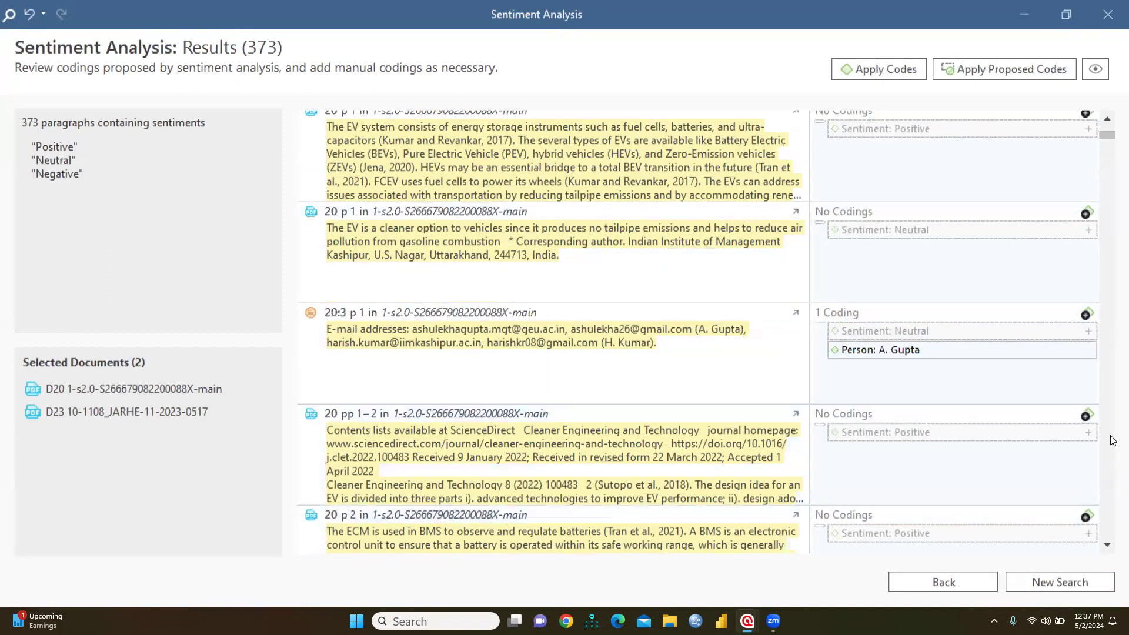
drag(1111, 139, 1113, 182)
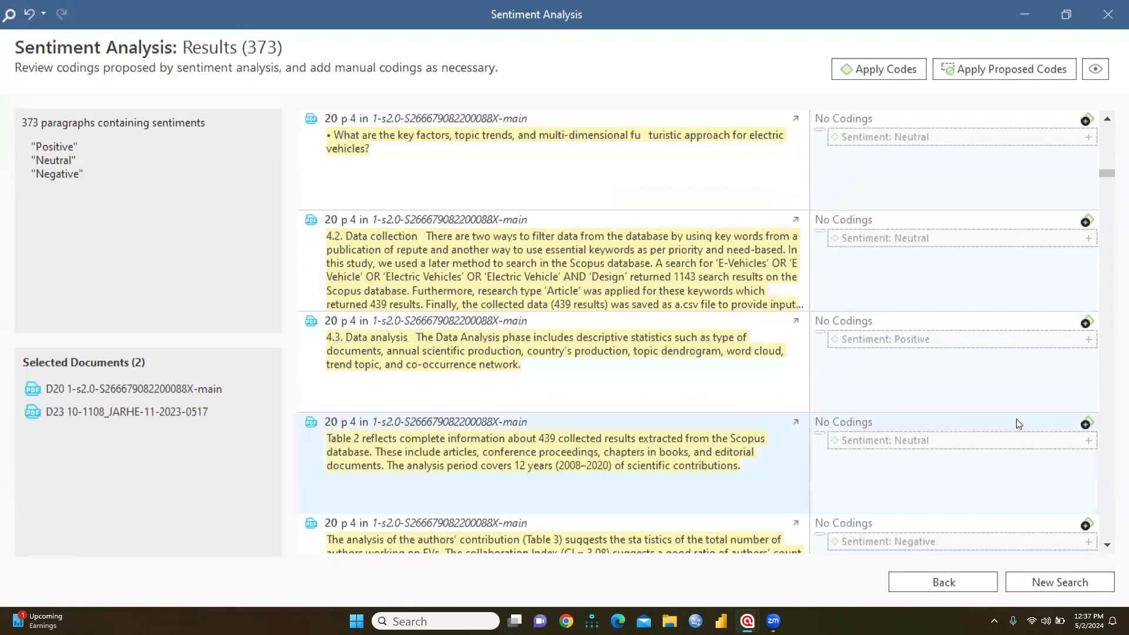
click(1108, 546)
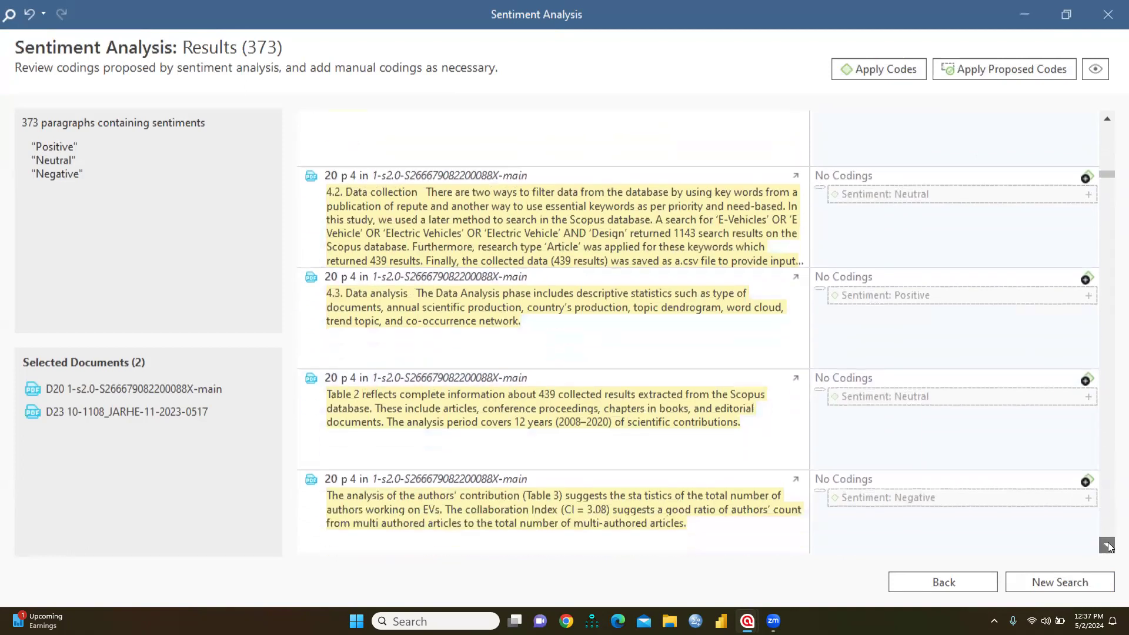
click(1085, 467)
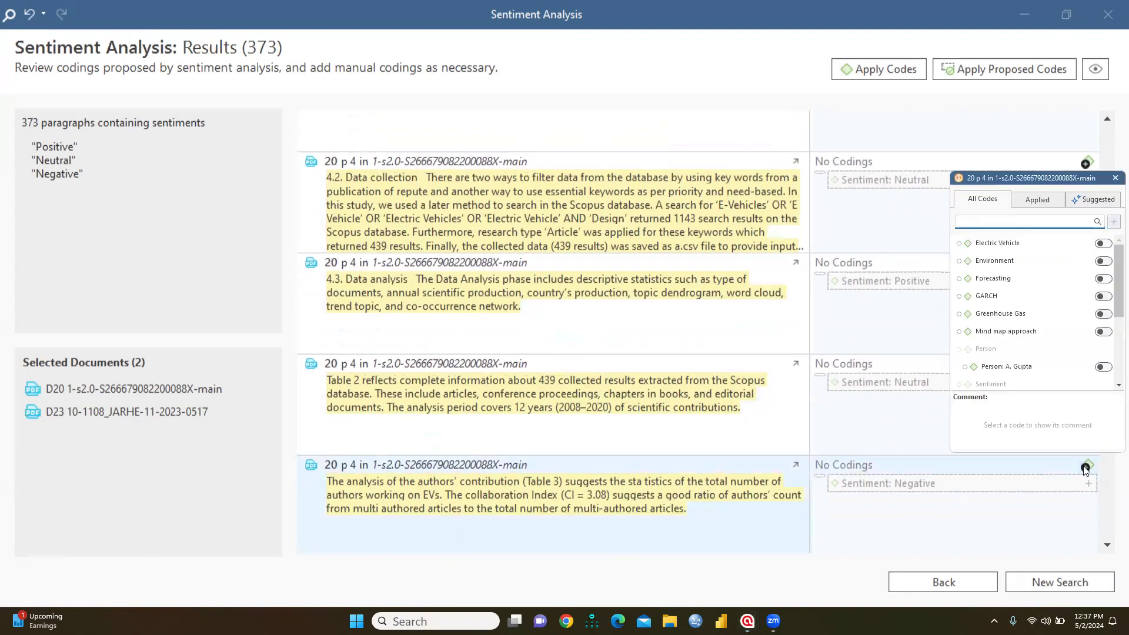
click(974, 519)
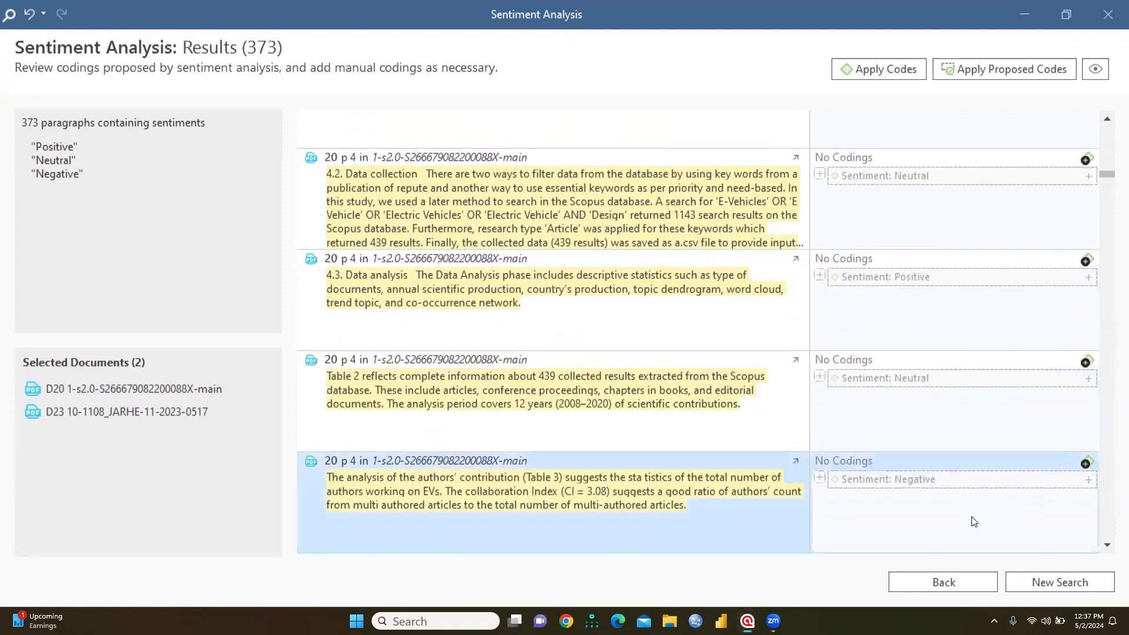
click(1087, 479)
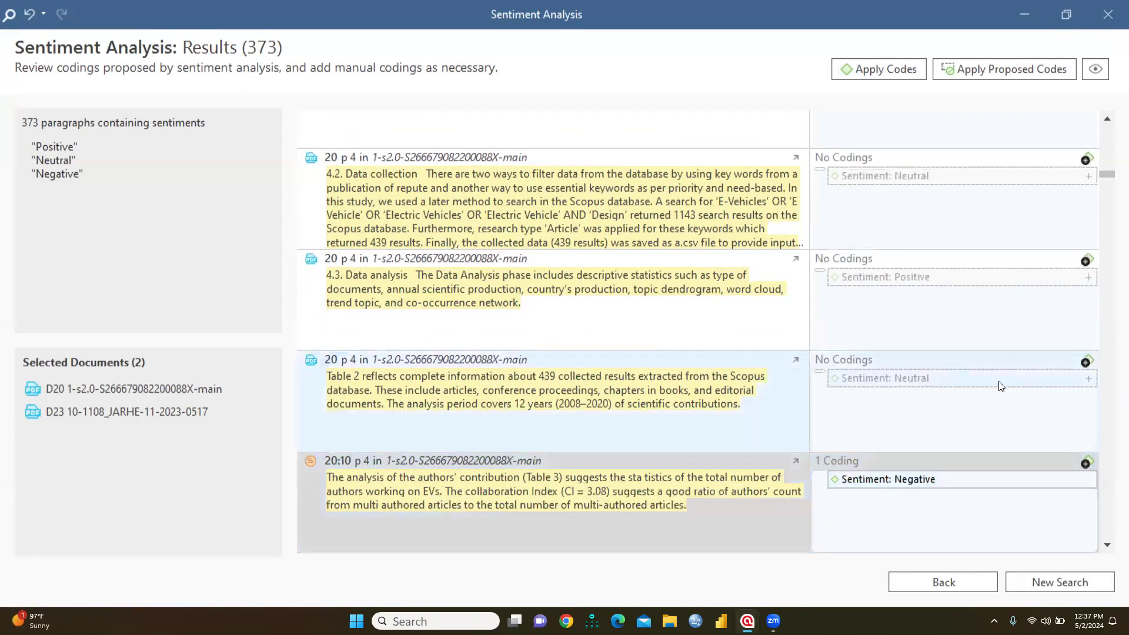
click(1087, 378)
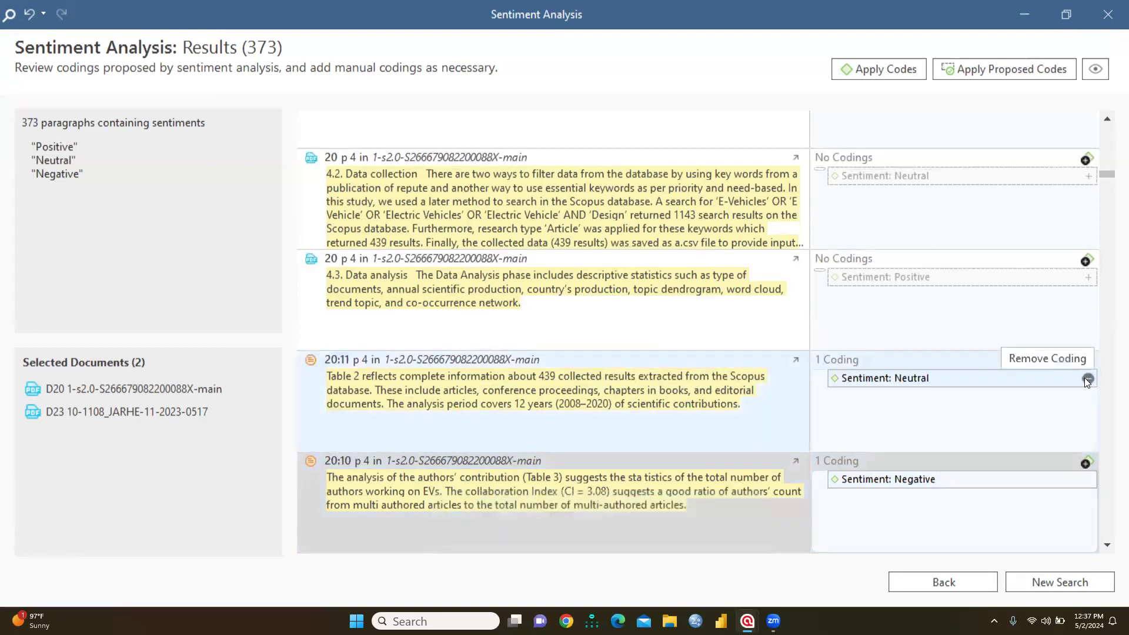
Step: Examine the sentiment codes proposed for the D 20 paragraphs preceding the coded ones, back through page 3
click(1106, 118)
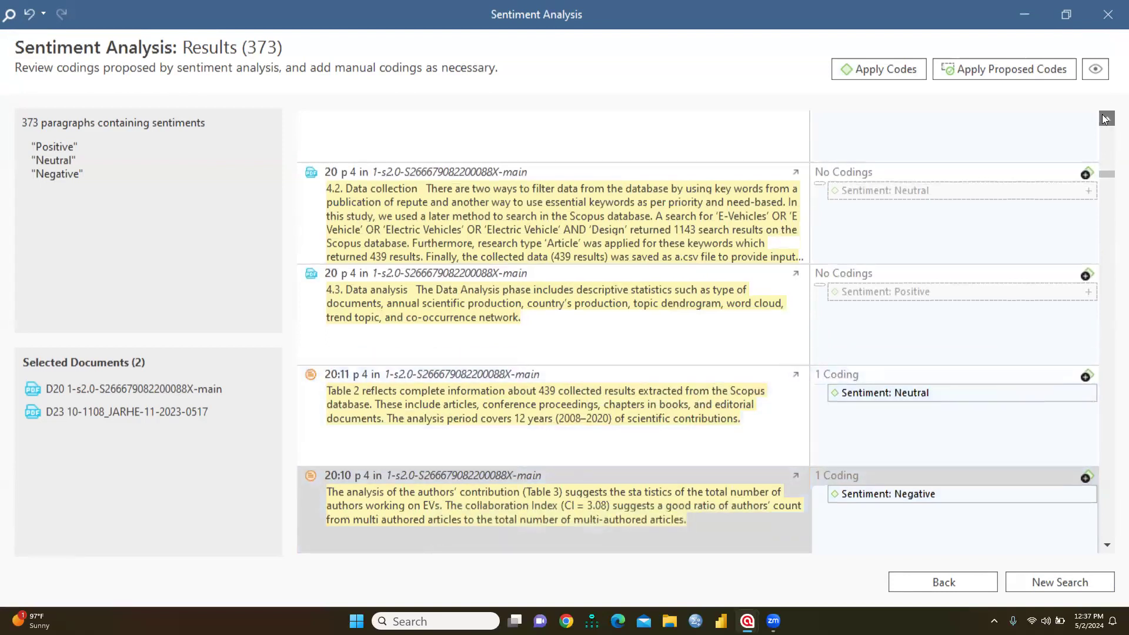
click(1106, 118)
click(1105, 119)
click(1106, 119)
click(1106, 118)
click(1106, 119)
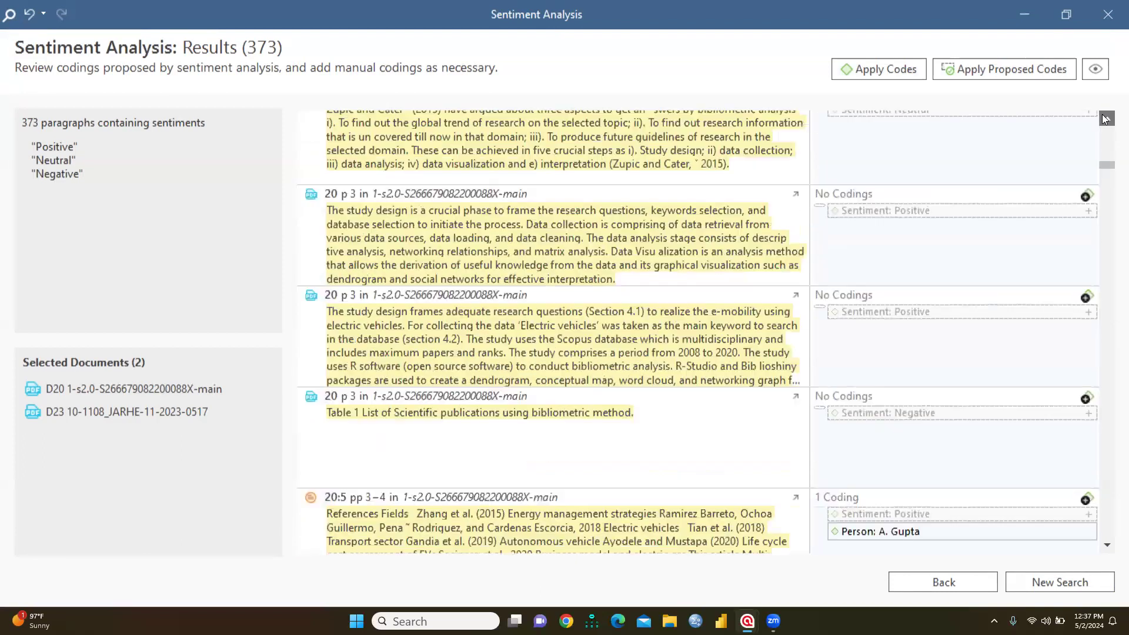
click(1106, 119)
click(1106, 118)
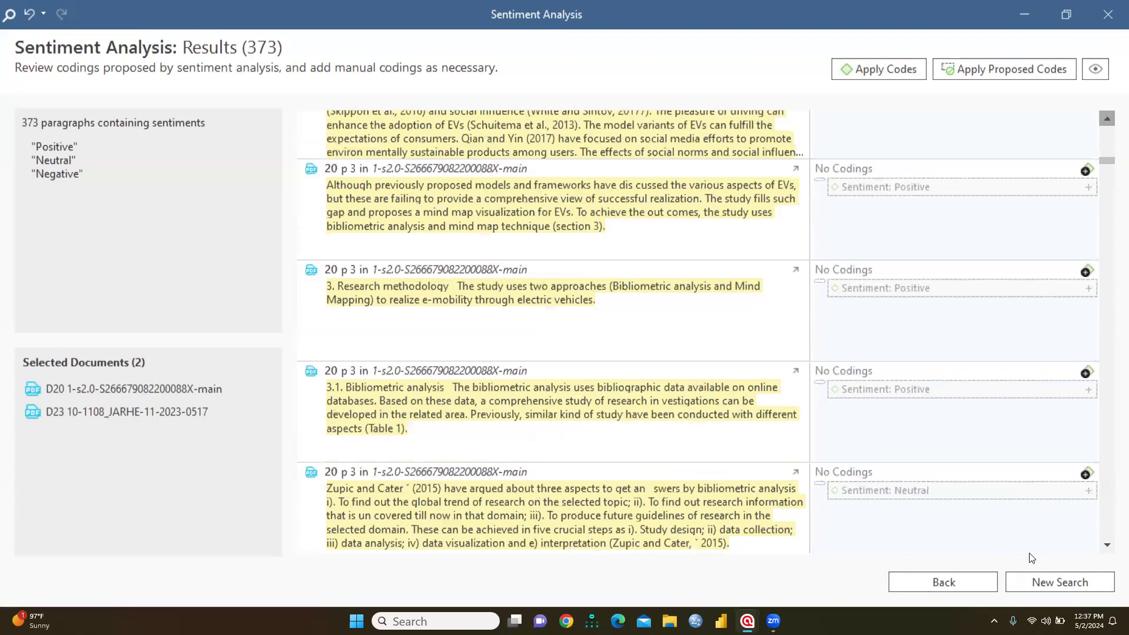
Step: Go back from the results to the document selection and close Sentiment Analysis
click(959, 590)
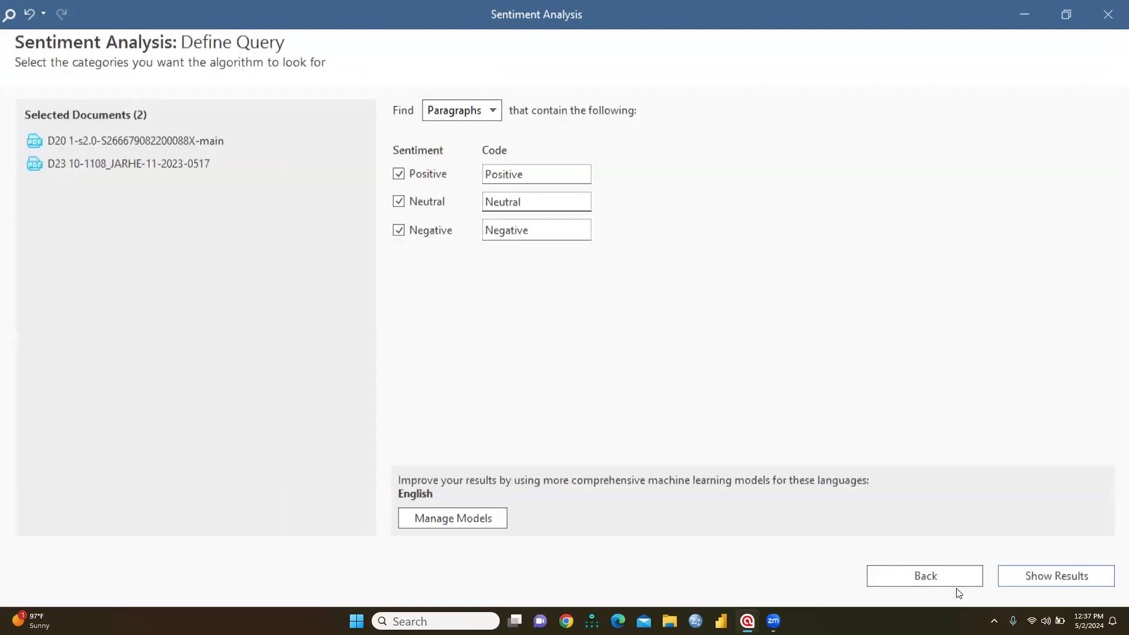
click(926, 576)
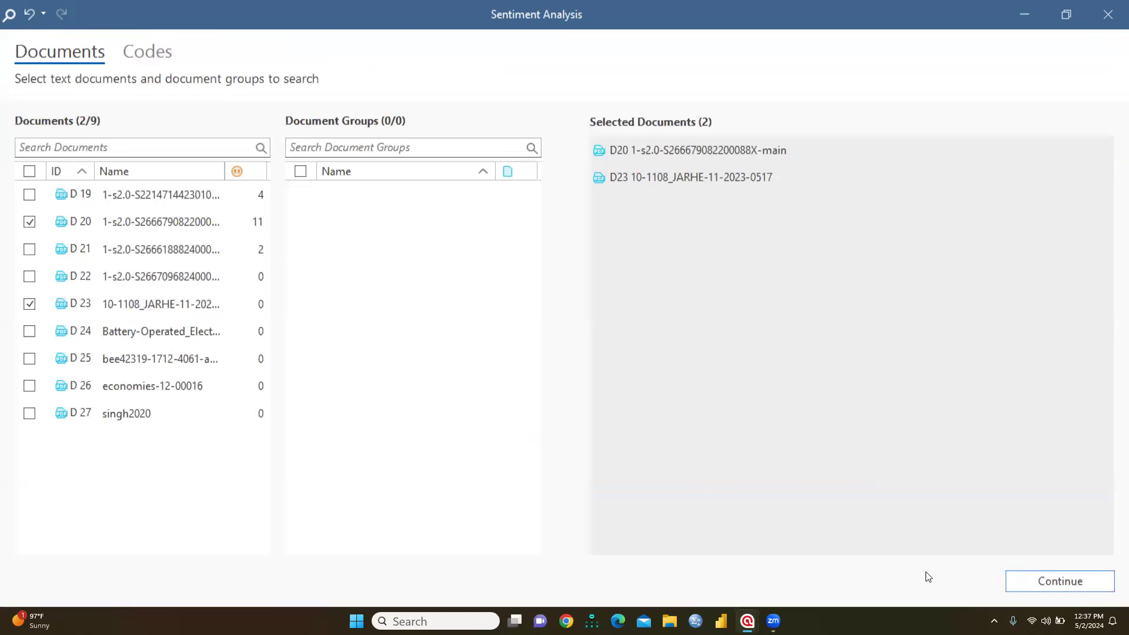
click(1108, 14)
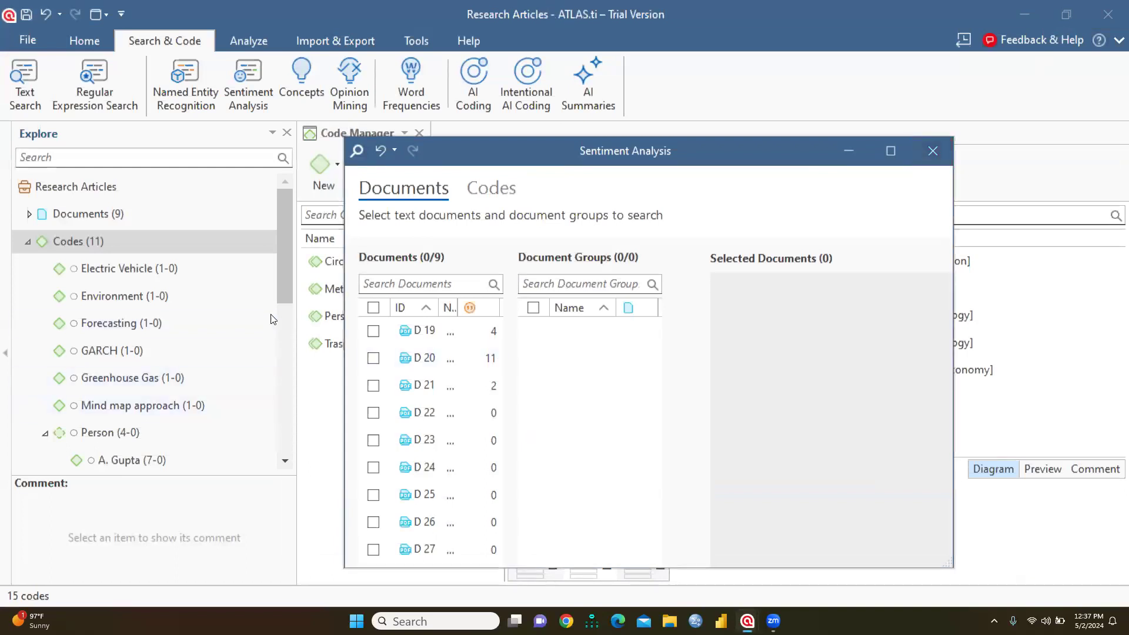
Step: Review the Negative, Neutral and Positive subcodes of Sentiment in the project explorer, then close the Code Manager
drag(278, 296, 291, 385)
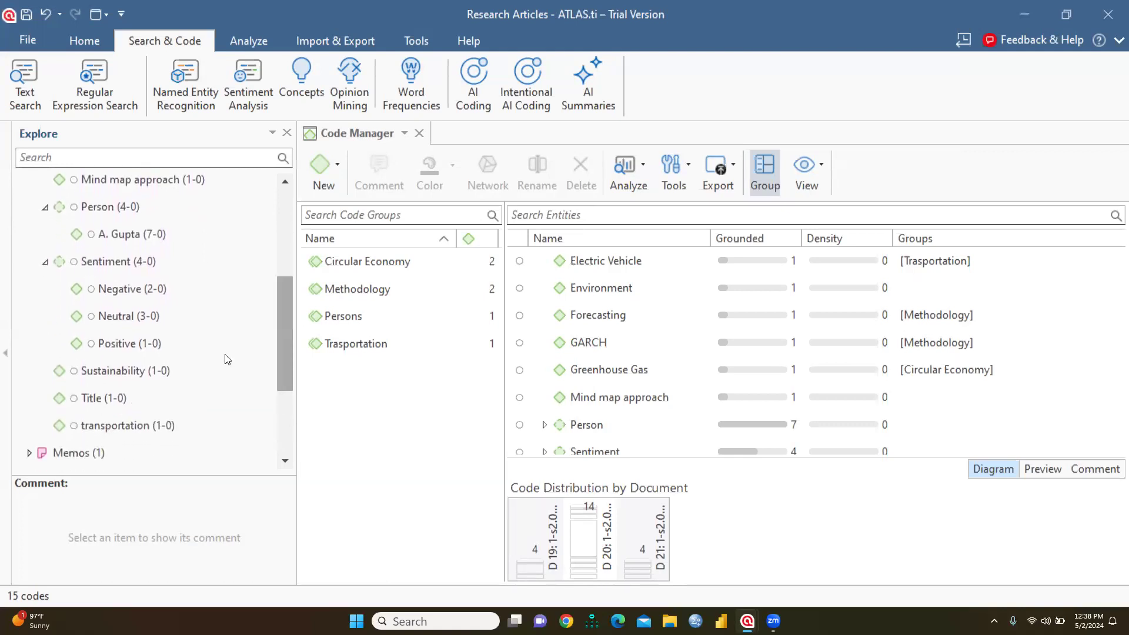
click(45, 263)
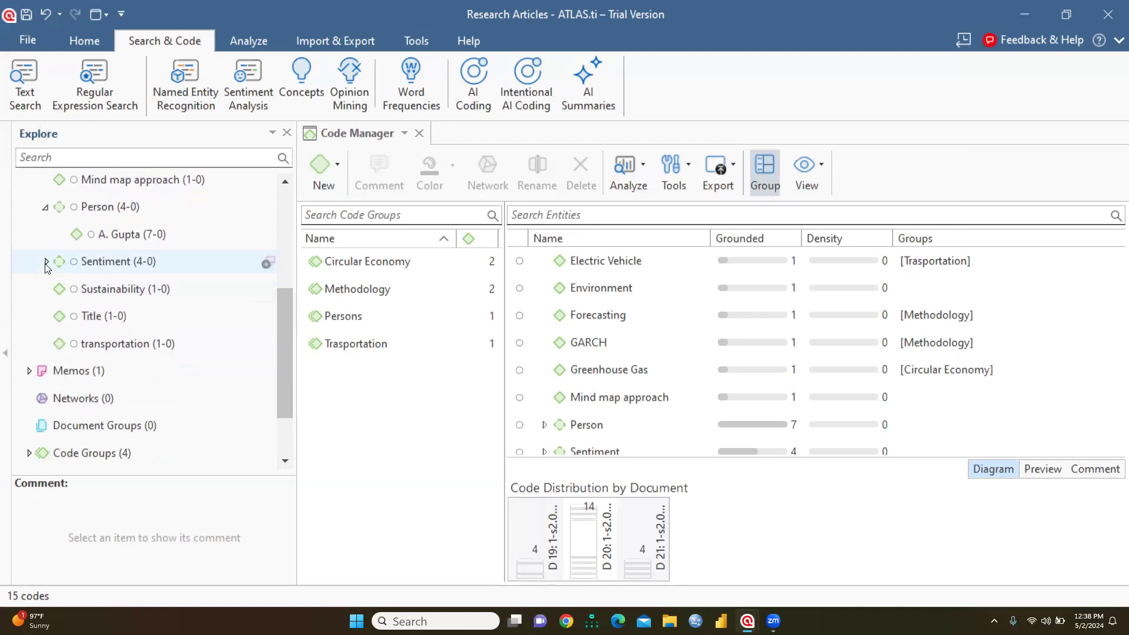
click(46, 262)
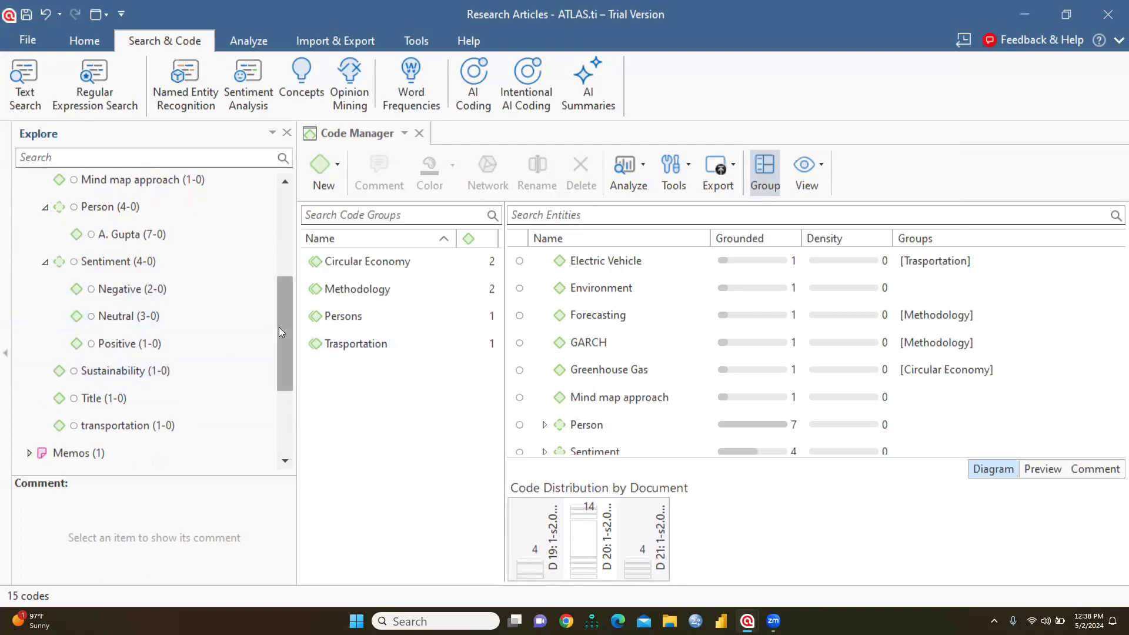
drag(278, 327, 288, 239)
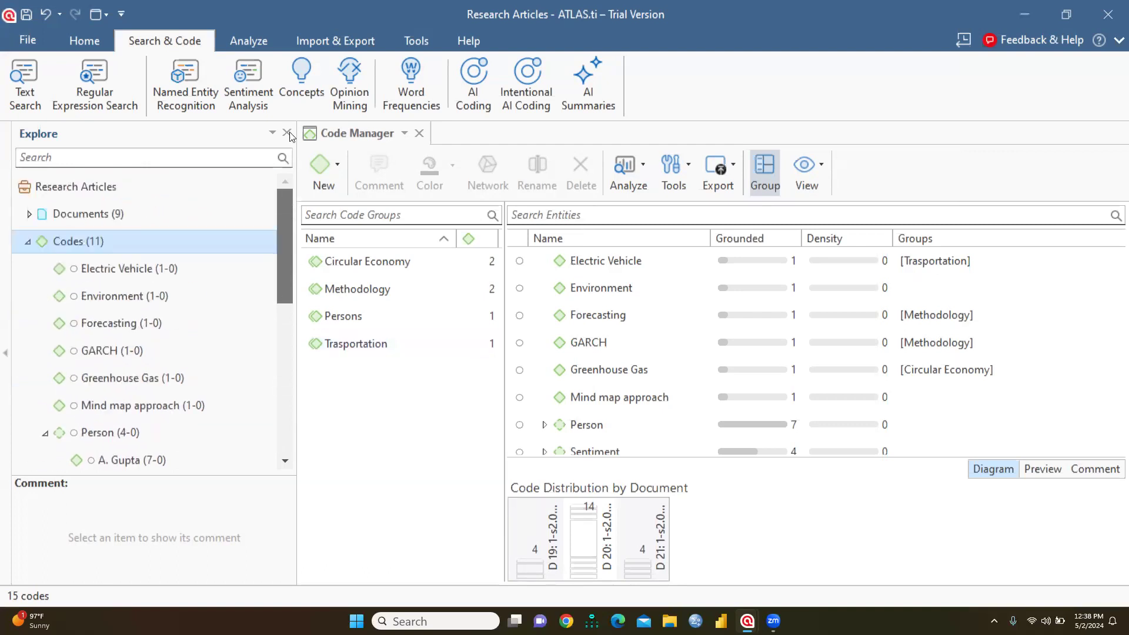
click(419, 132)
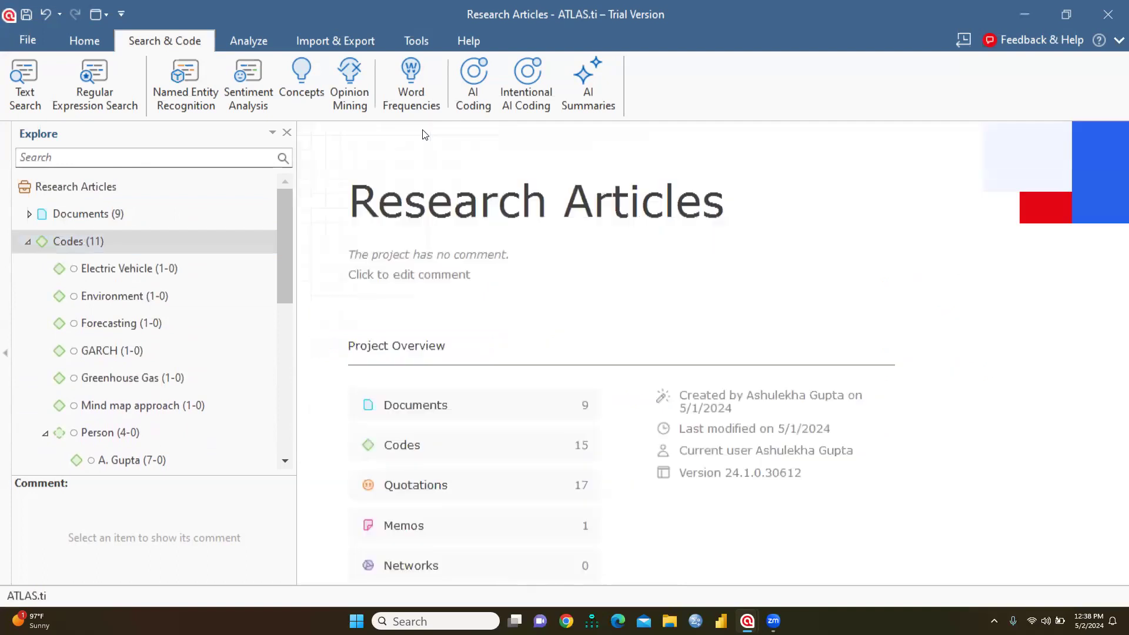
Step: Generate a Word Frequencies word cloud for document D19
click(417, 91)
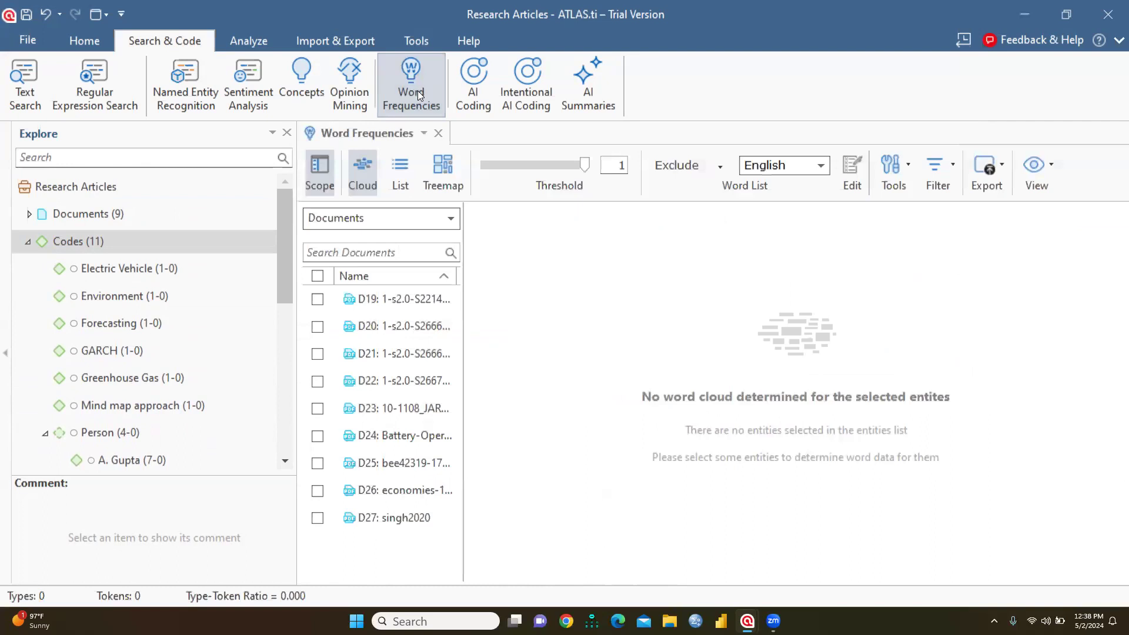
click(414, 298)
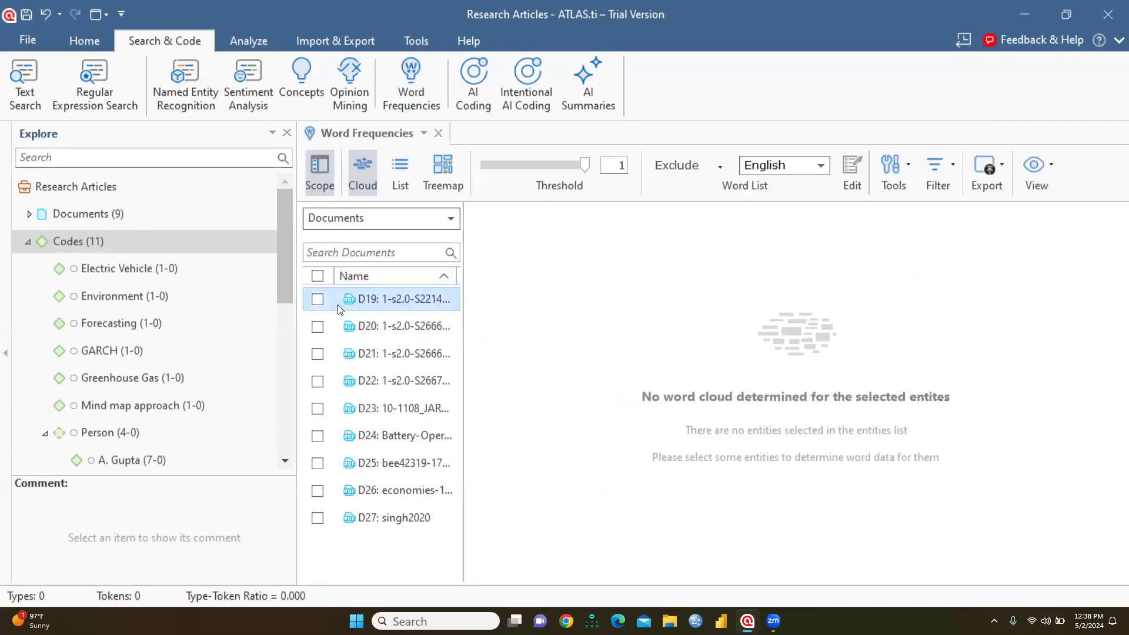
click(318, 300)
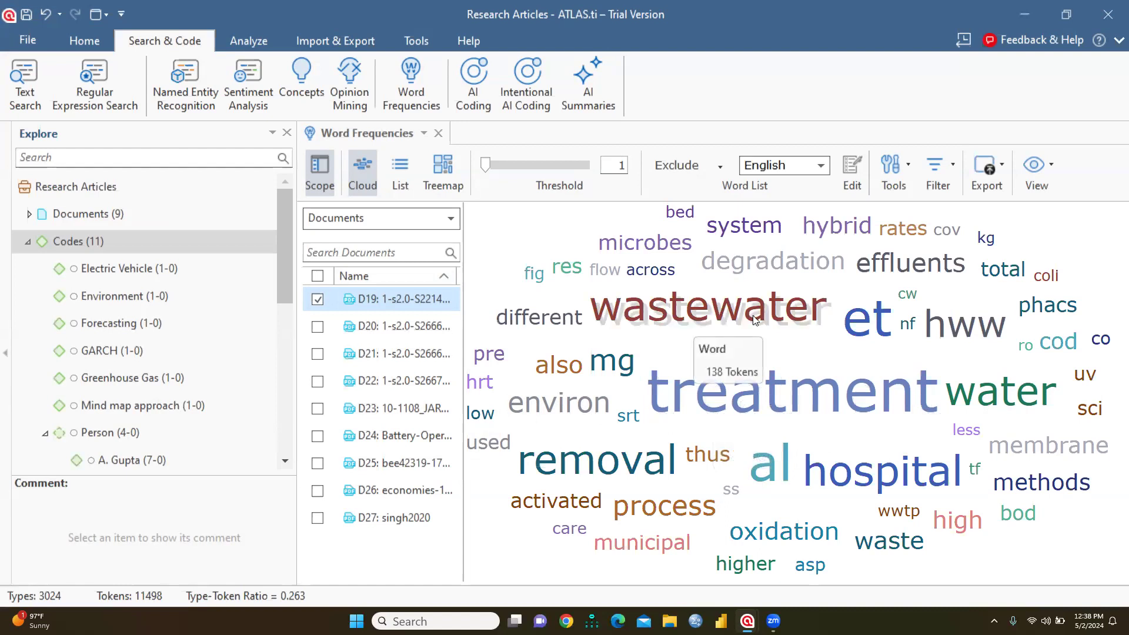
right_click(624, 463)
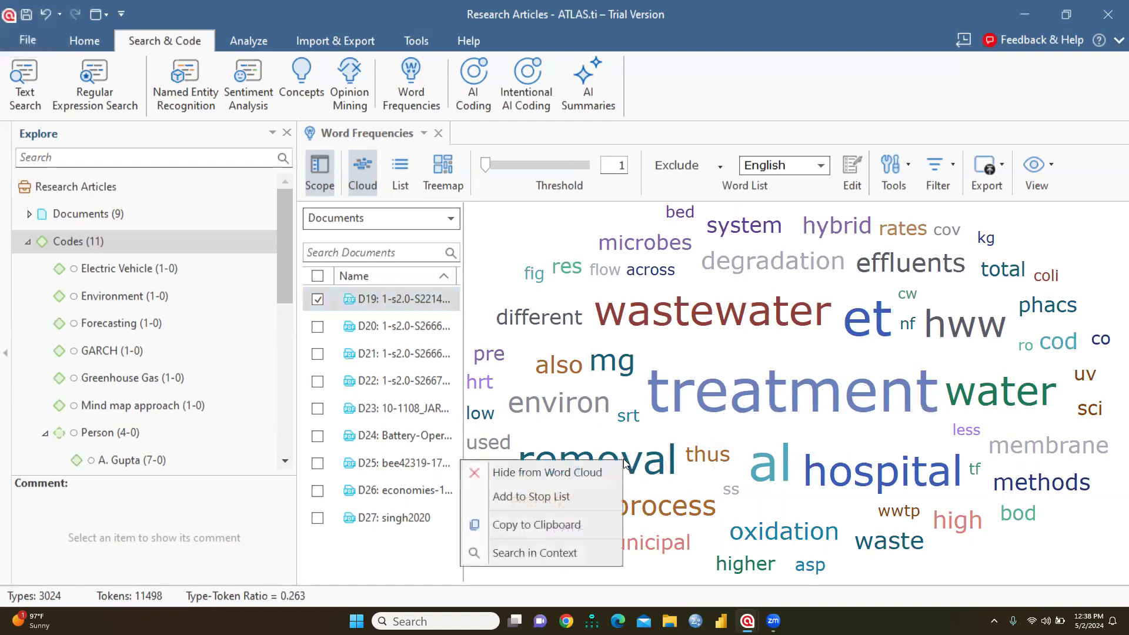
click(664, 447)
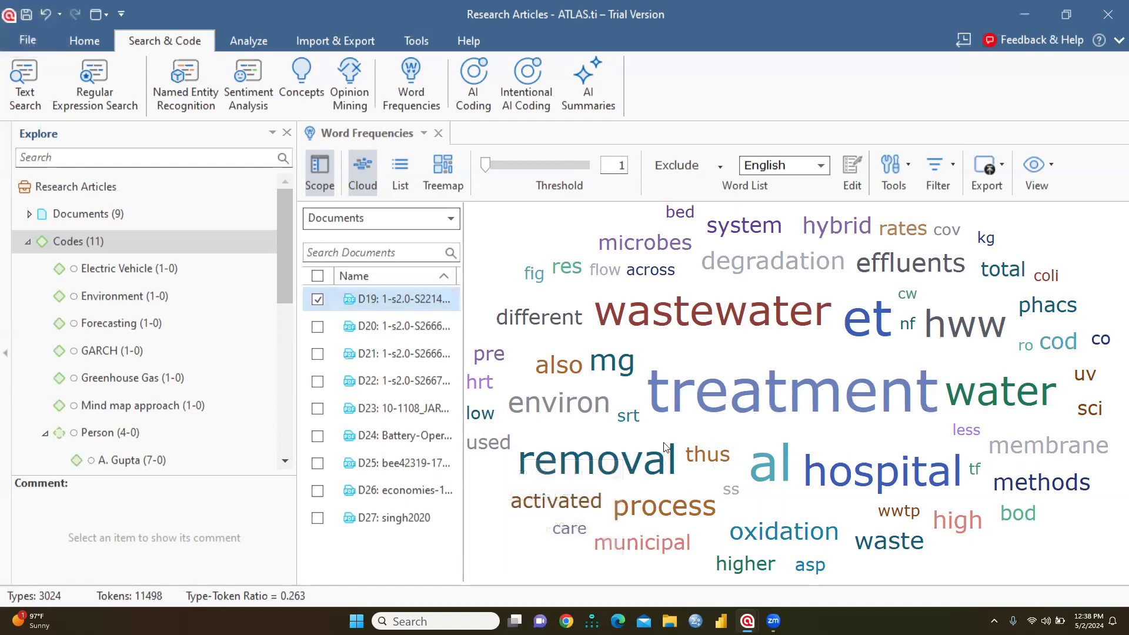
right_click(624, 475)
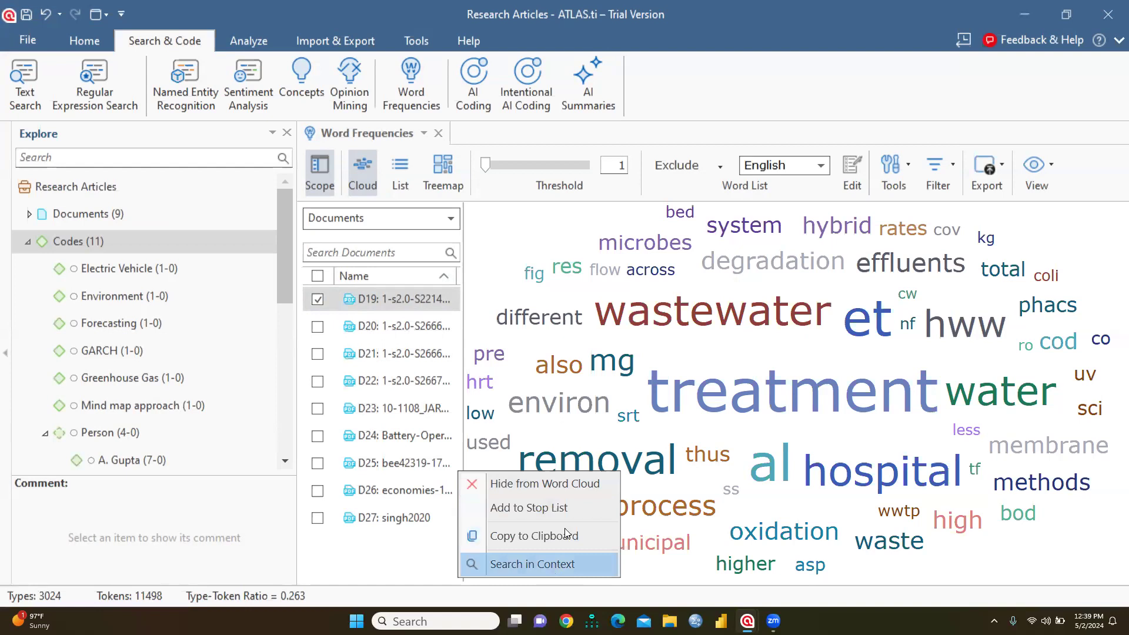
click(647, 394)
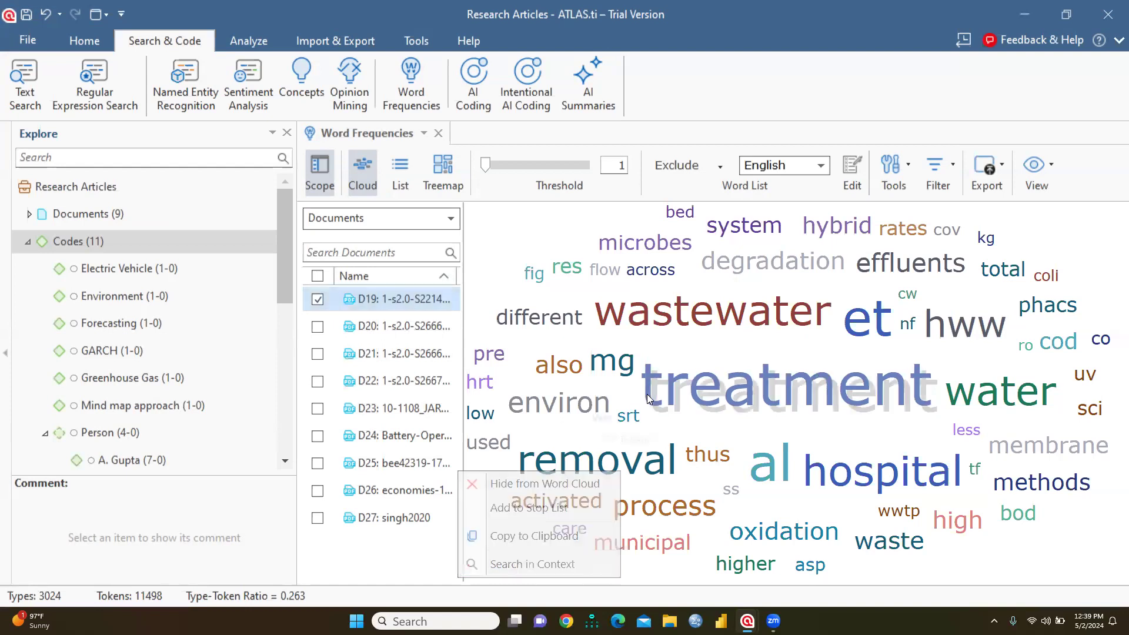
Step: Search in context for the word "treatment" from the word cloud and look through the matching passages
right_click(732, 386)
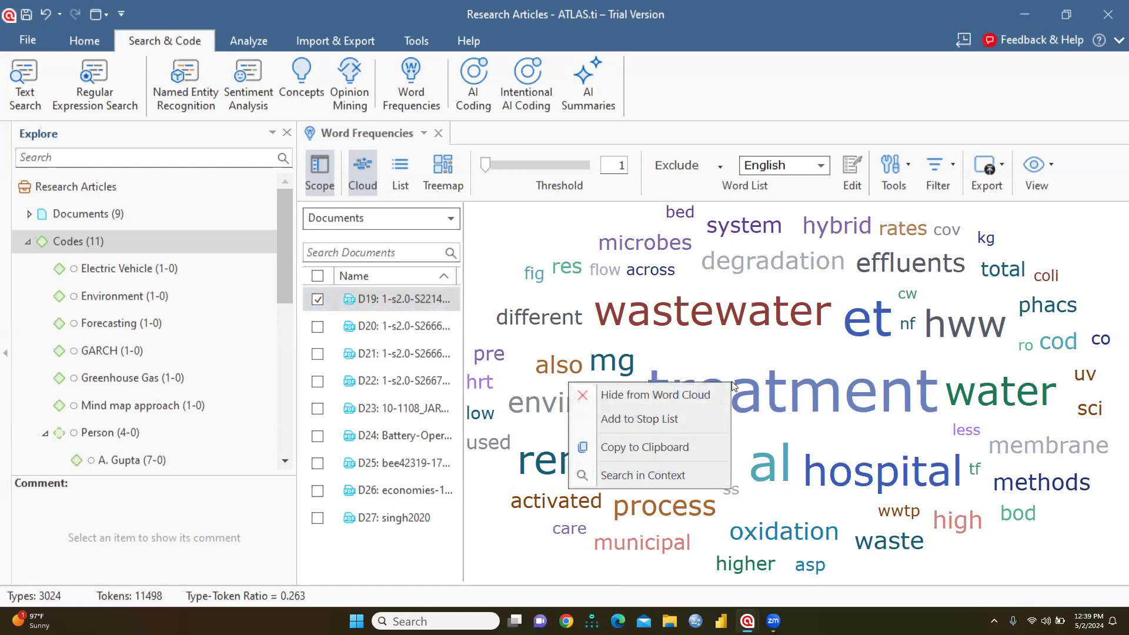
click(656, 477)
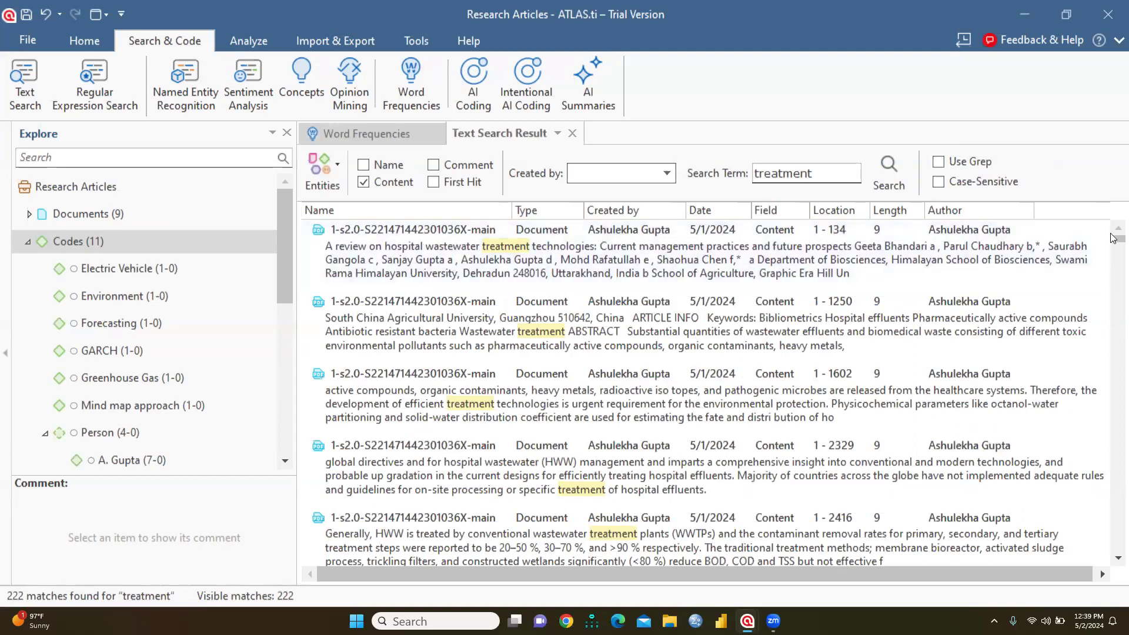
drag(1113, 241, 1113, 411)
drag(1113, 364, 1113, 150)
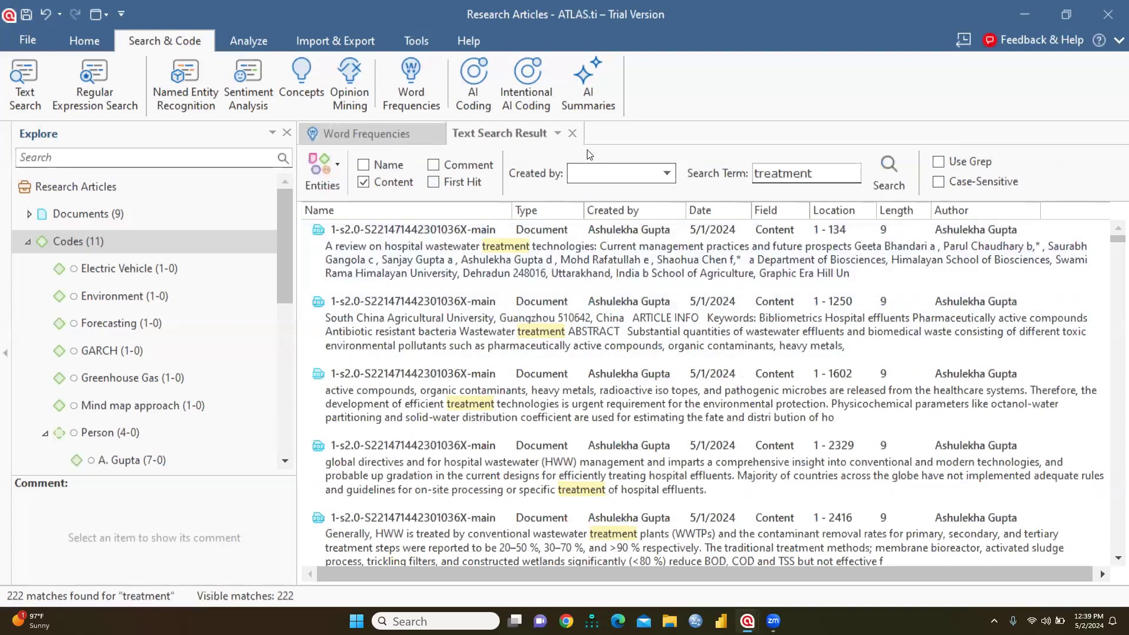
Step: Close the text search results for "treatment" and the Word Frequencies view
click(572, 134)
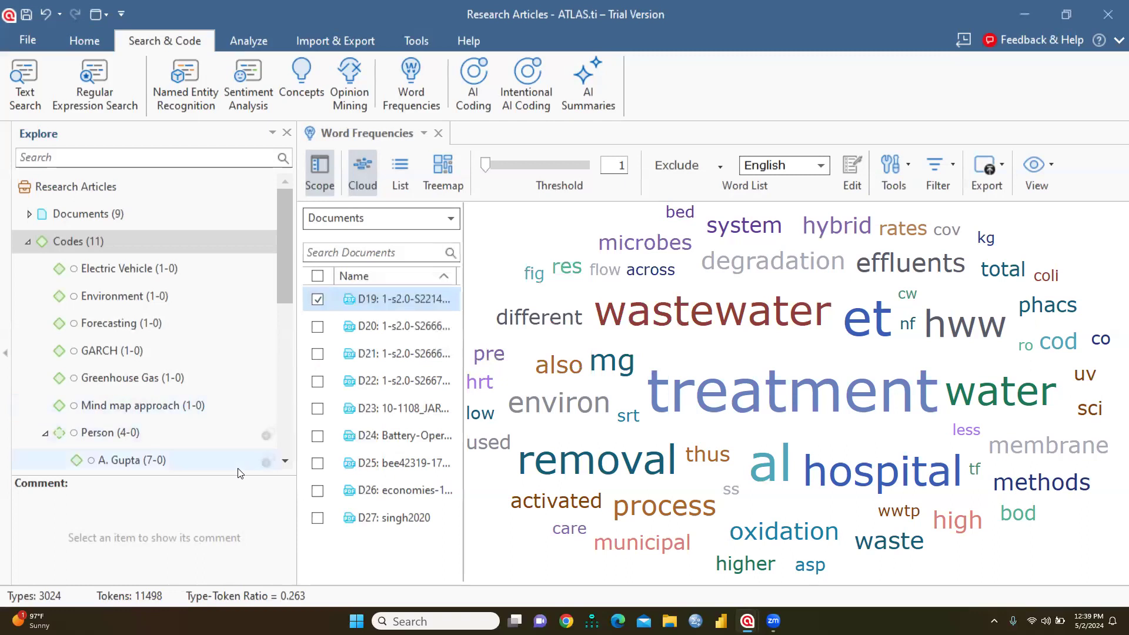
click(438, 134)
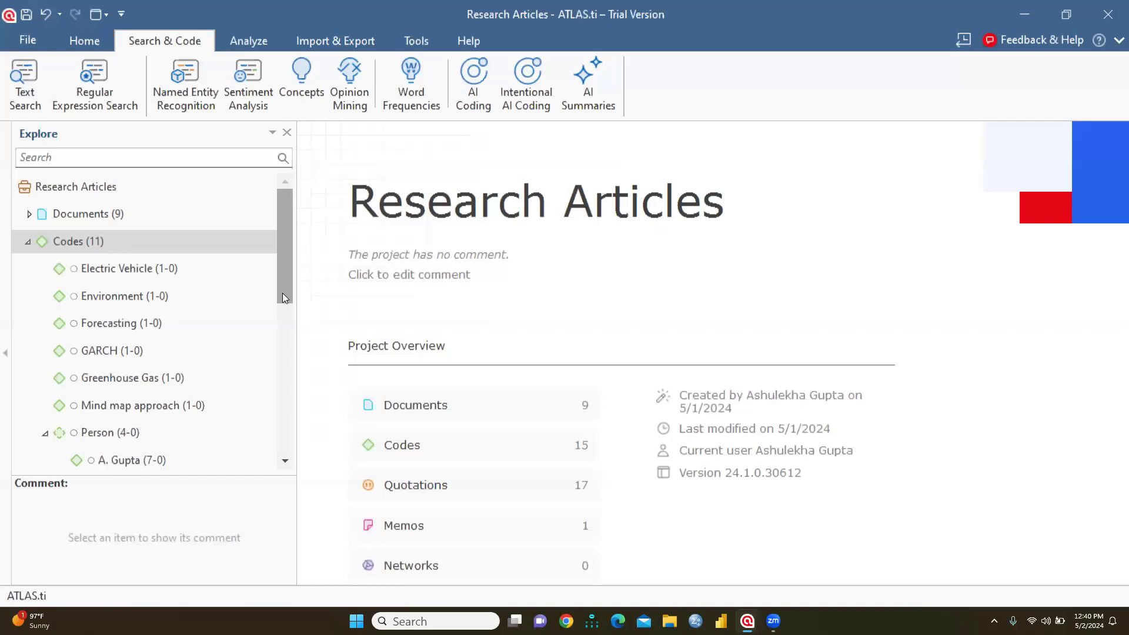
drag(283, 293, 296, 253)
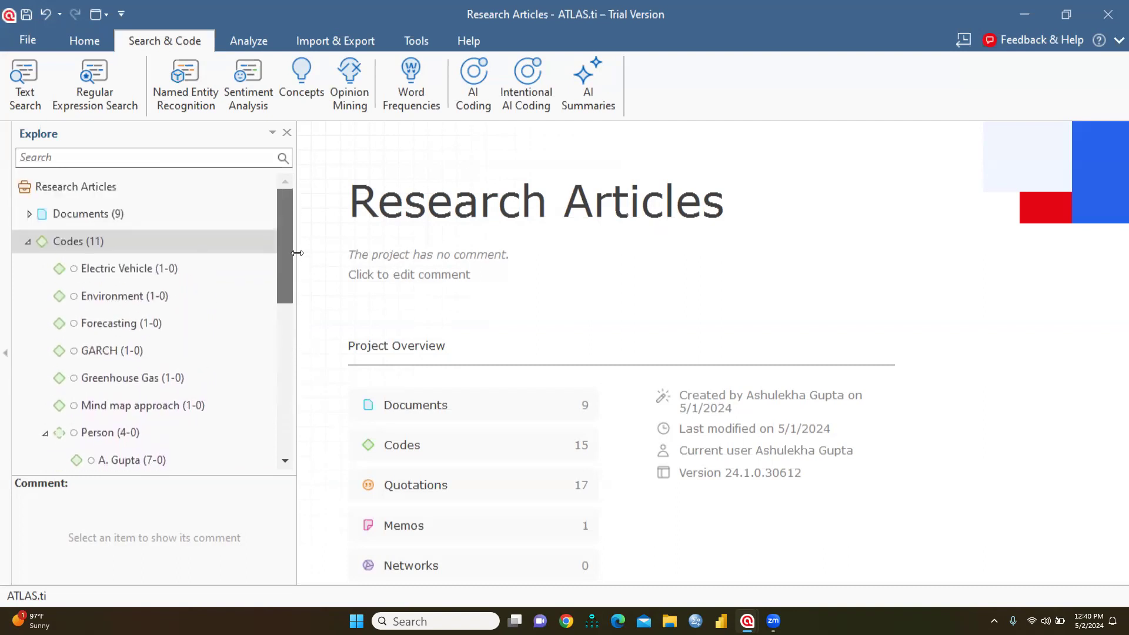
Step: Run Opinion Mining on document D19, look through the positive and negative opinion charts, and close the results
click(350, 97)
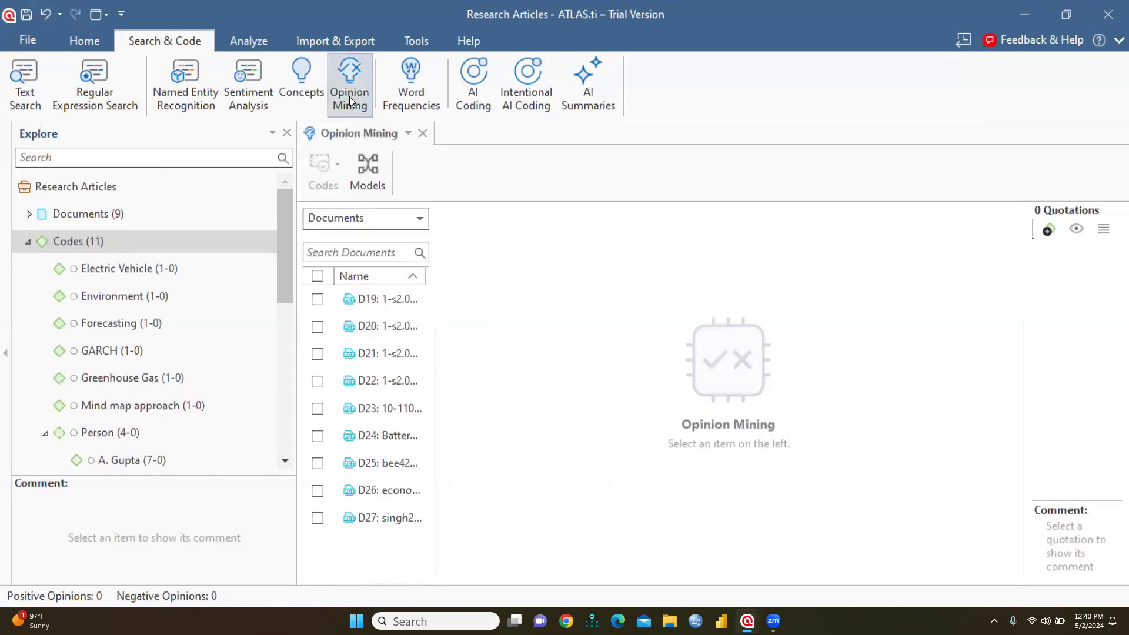
click(317, 301)
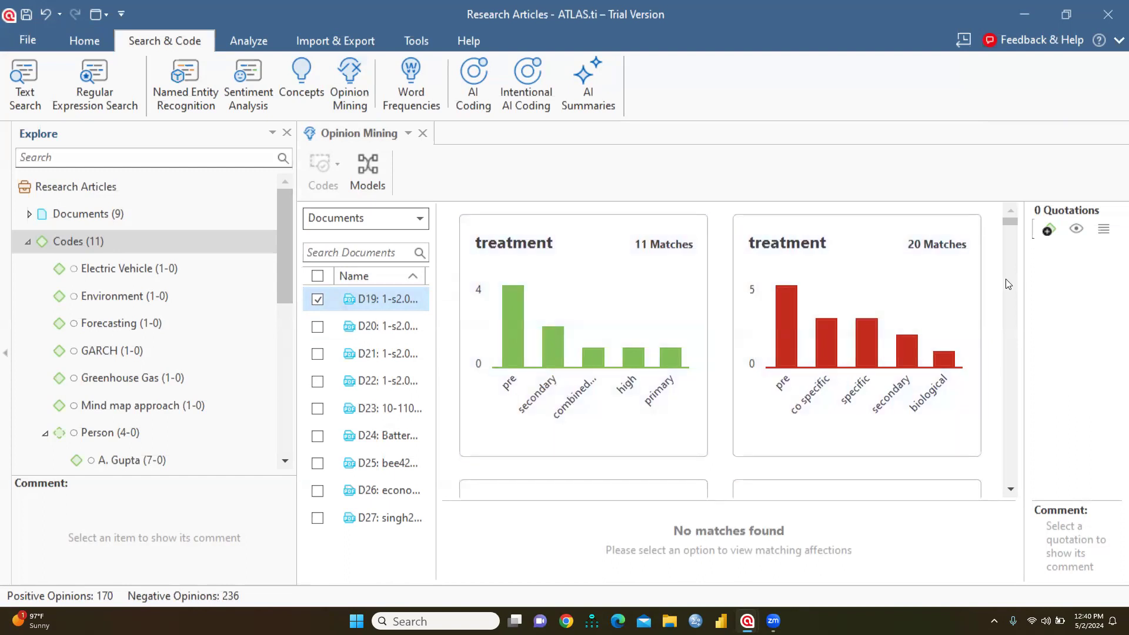
drag(1012, 218, 1009, 140)
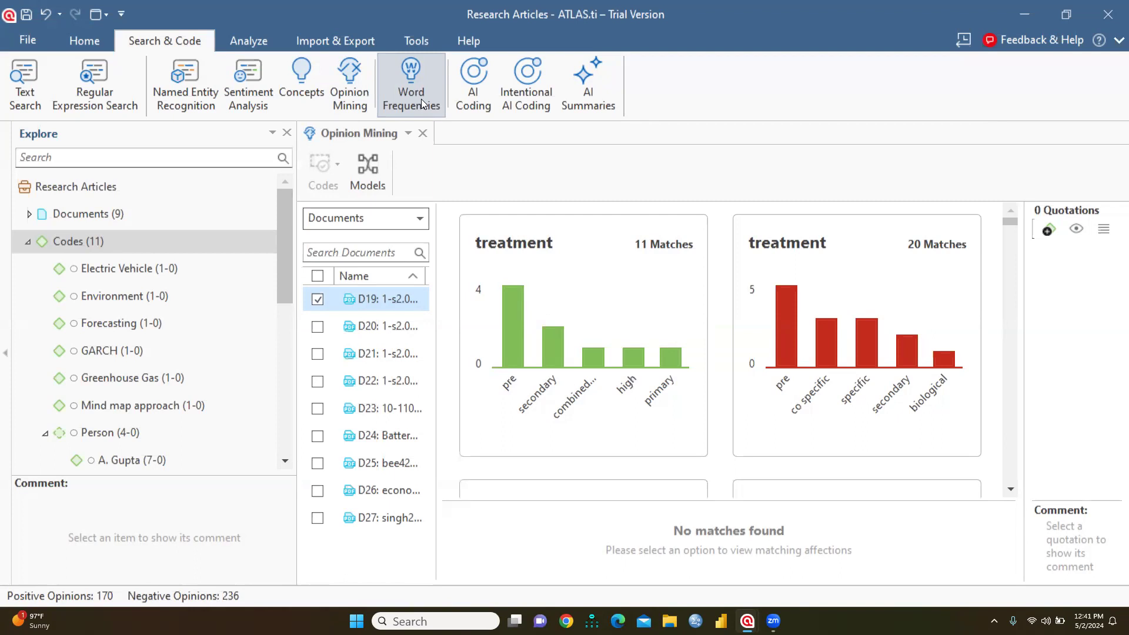
click(422, 133)
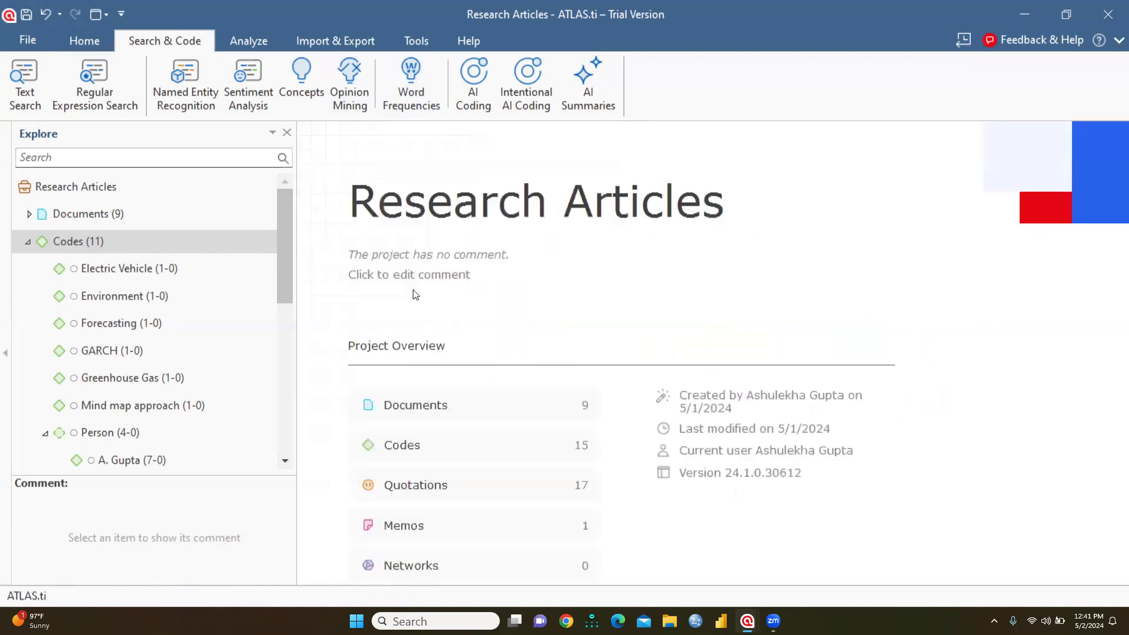
Step: Generate a Word Frequencies word cloud for document D23 and check the token counts of individual words
click(54, 215)
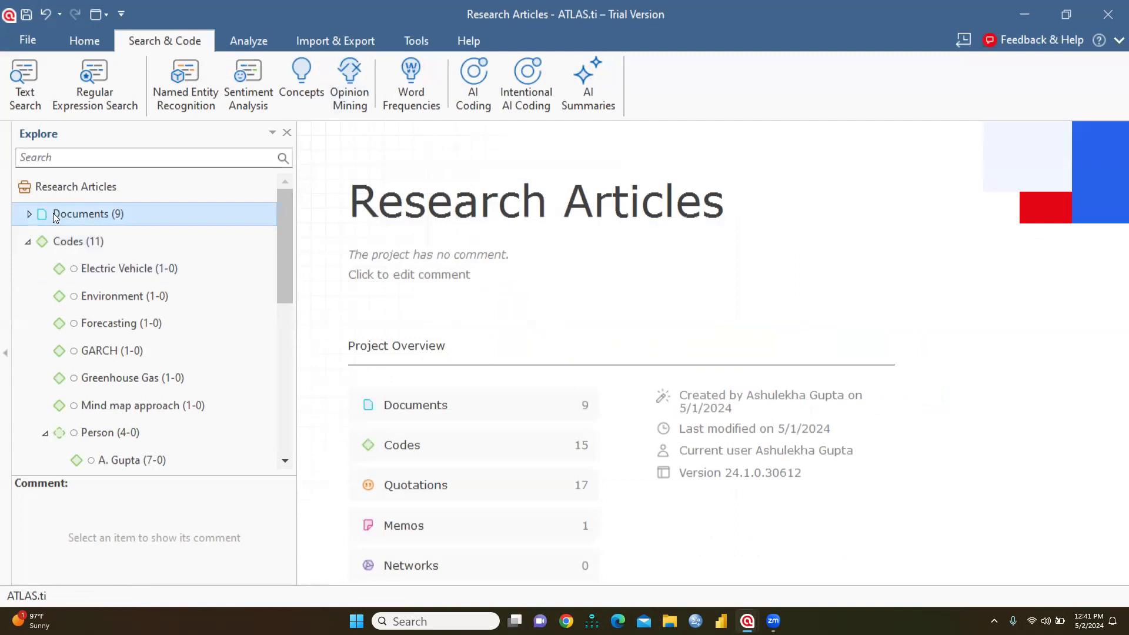
click(397, 103)
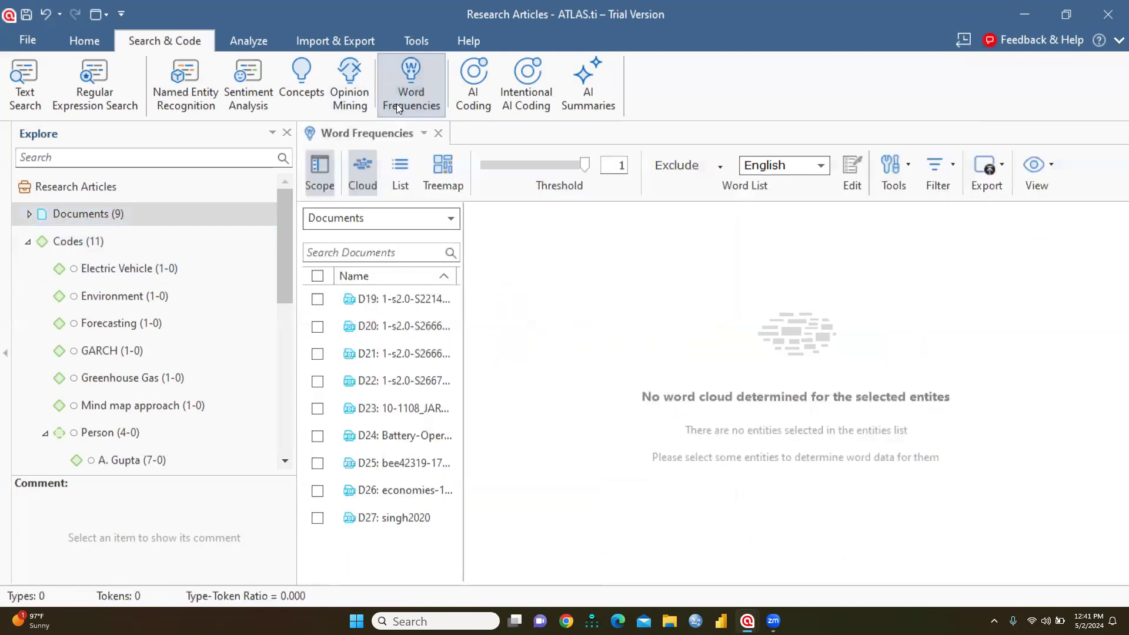
click(318, 410)
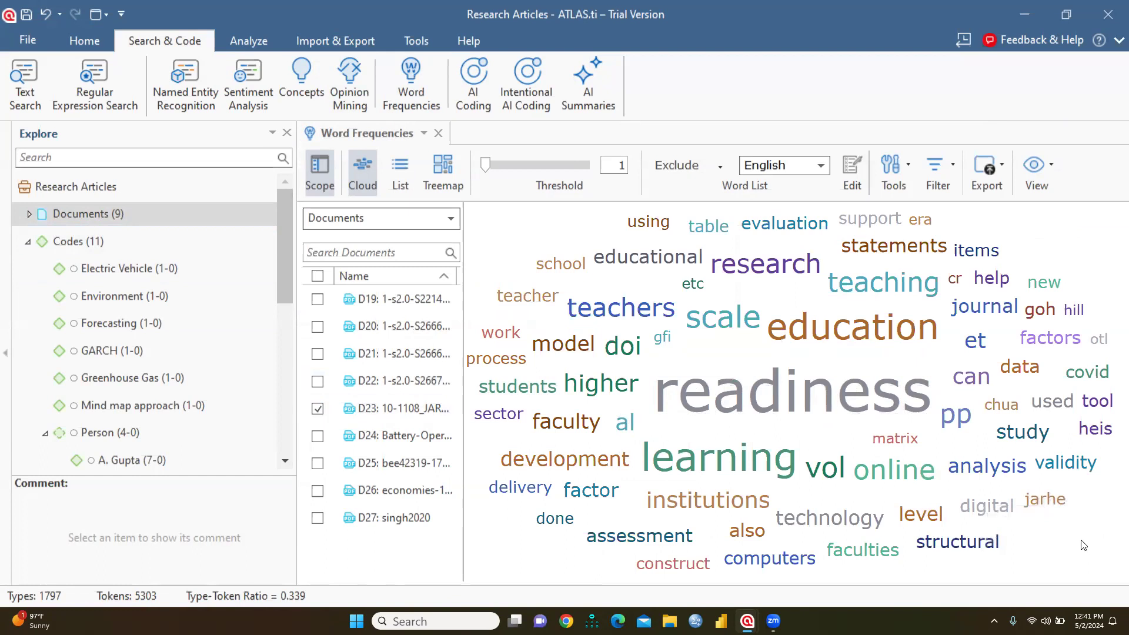
mouse_move(832, 408)
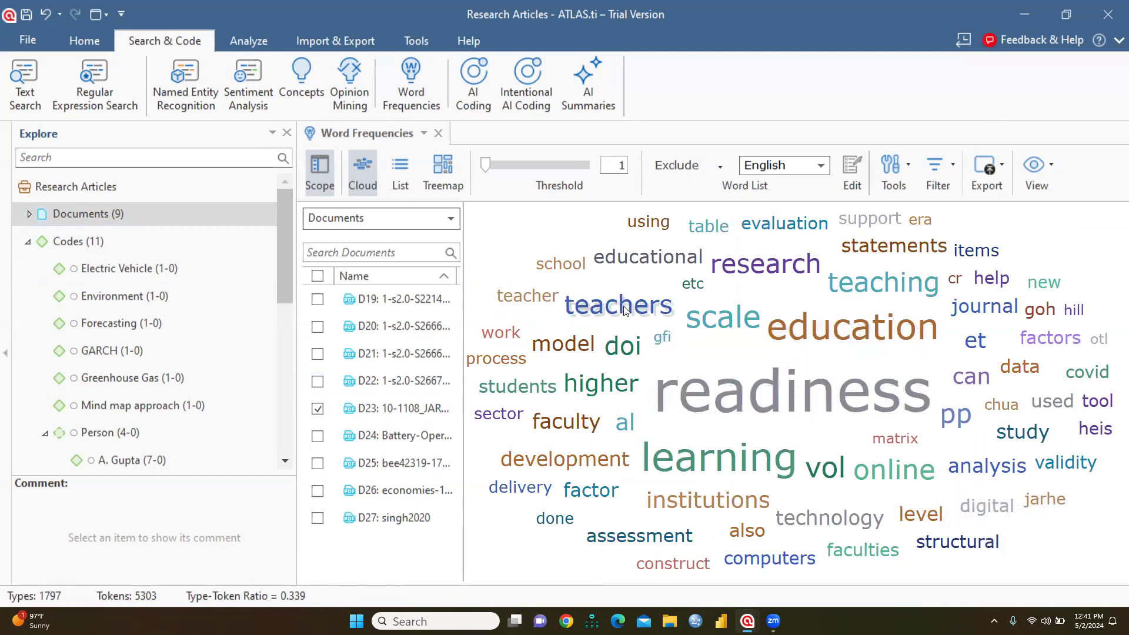
mouse_move(573, 429)
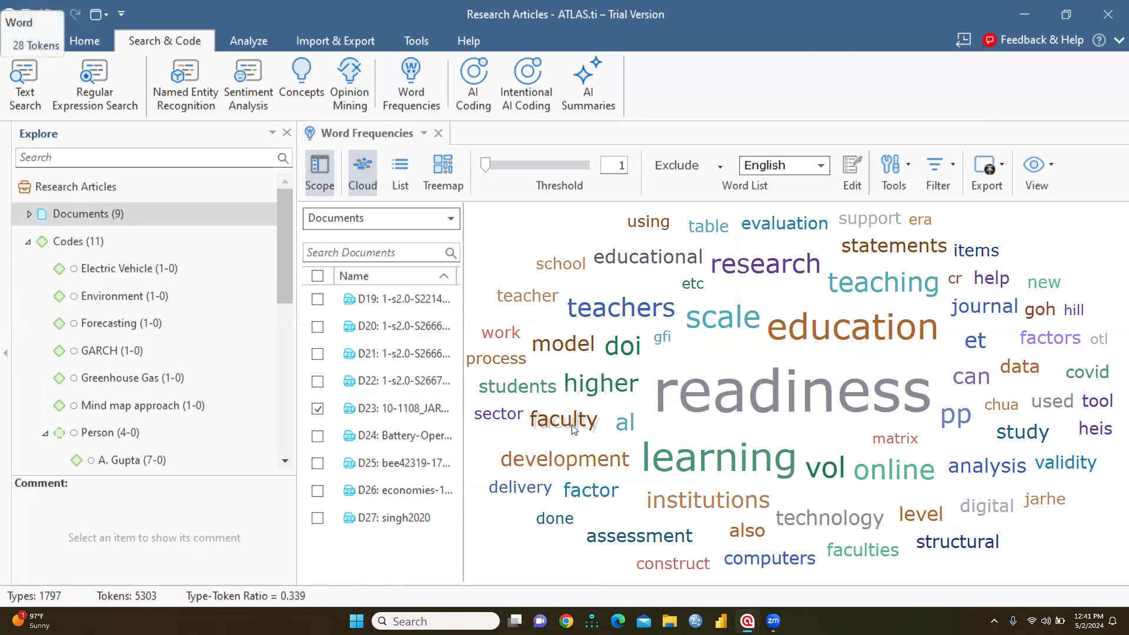
mouse_move(1003, 441)
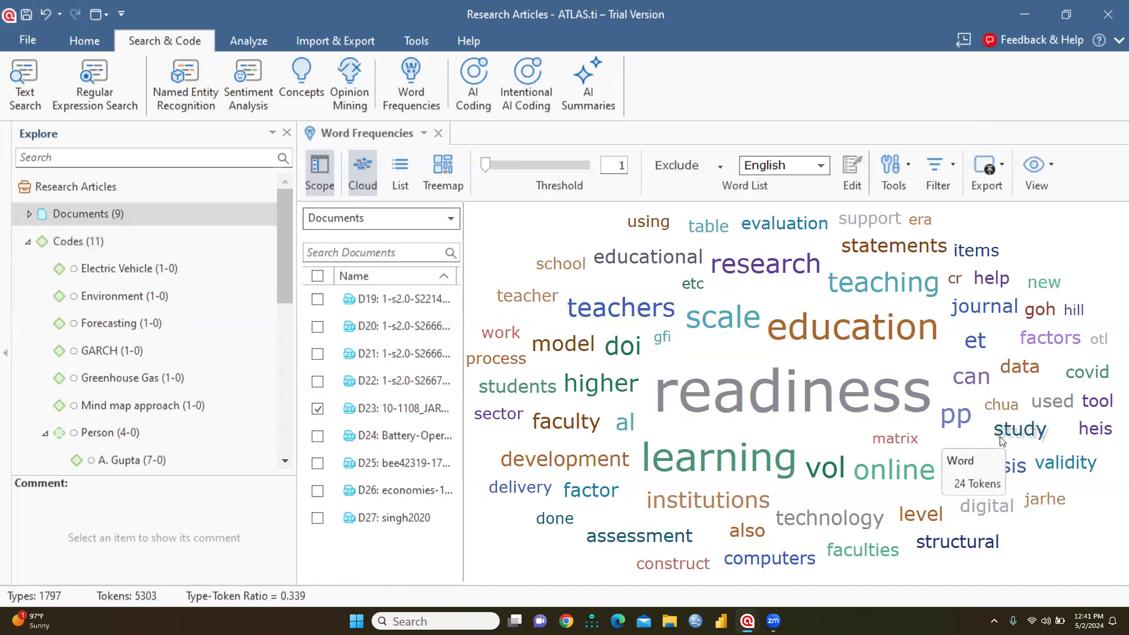